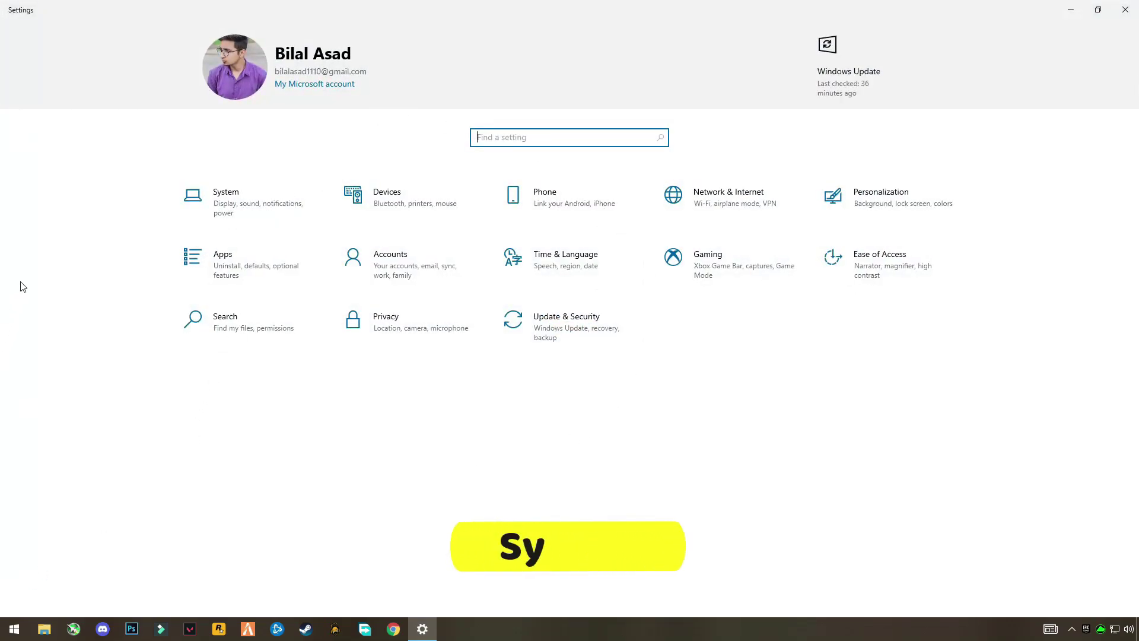
# Open the additional power settings from the system's Power & sleep page
pyautogui.click(236, 208)
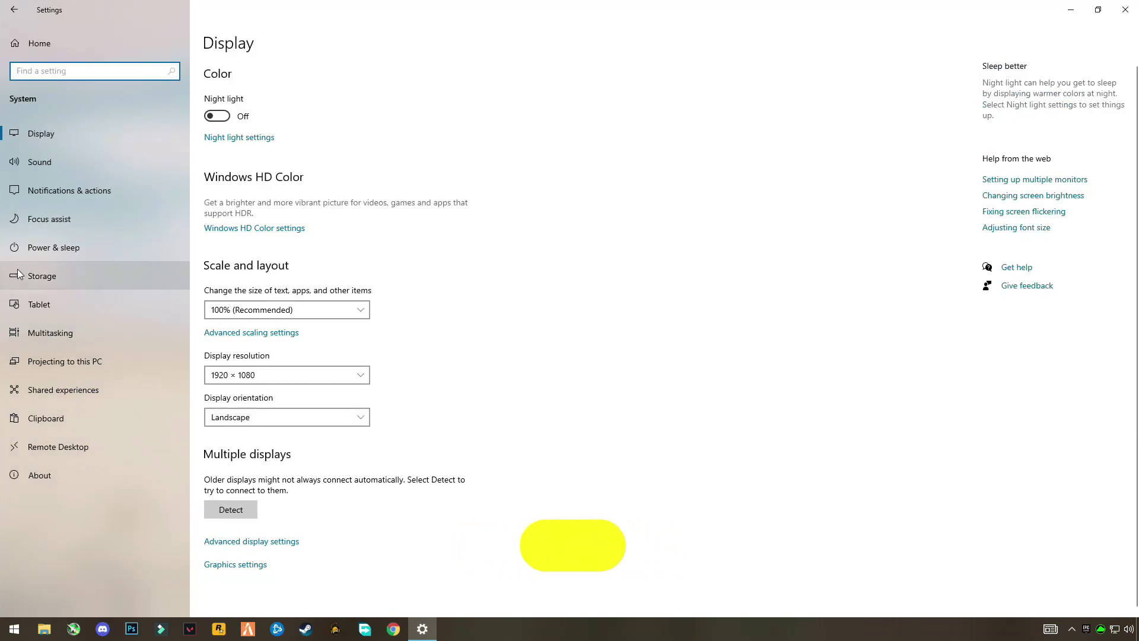
pyautogui.click(67, 254)
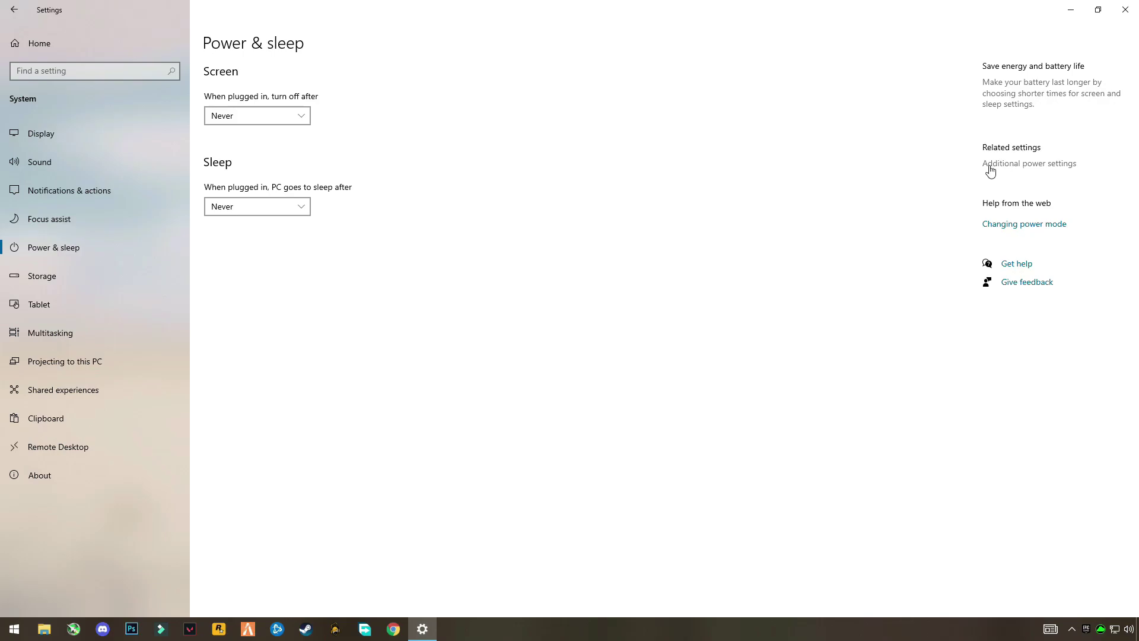
pyautogui.click(1013, 165)
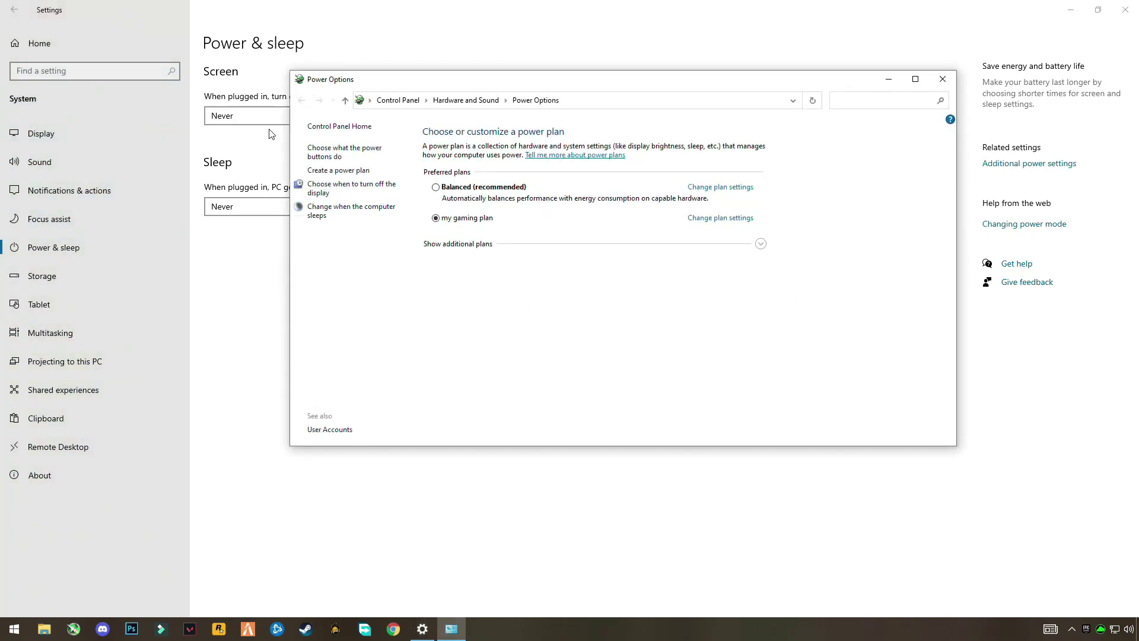
# Start a new power plan based on High performance and name it "Gaming profile"
pyautogui.click(347, 171)
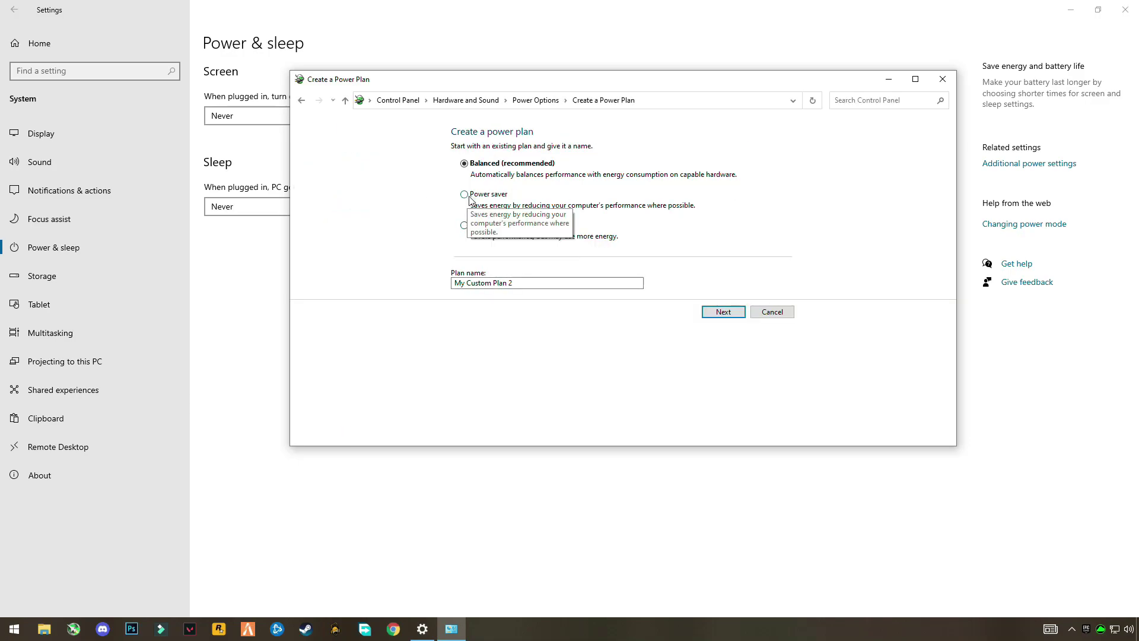
pyautogui.click(465, 226)
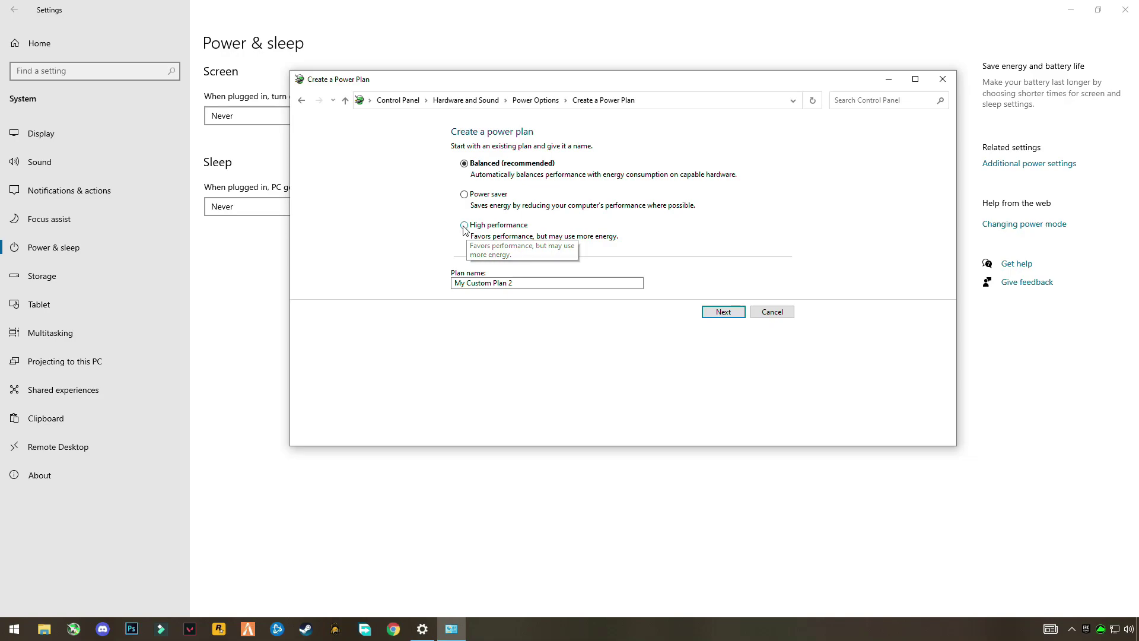
pyautogui.moveTo(453, 282); pyautogui.dragTo(531, 278)
pyautogui.write('Gaming')
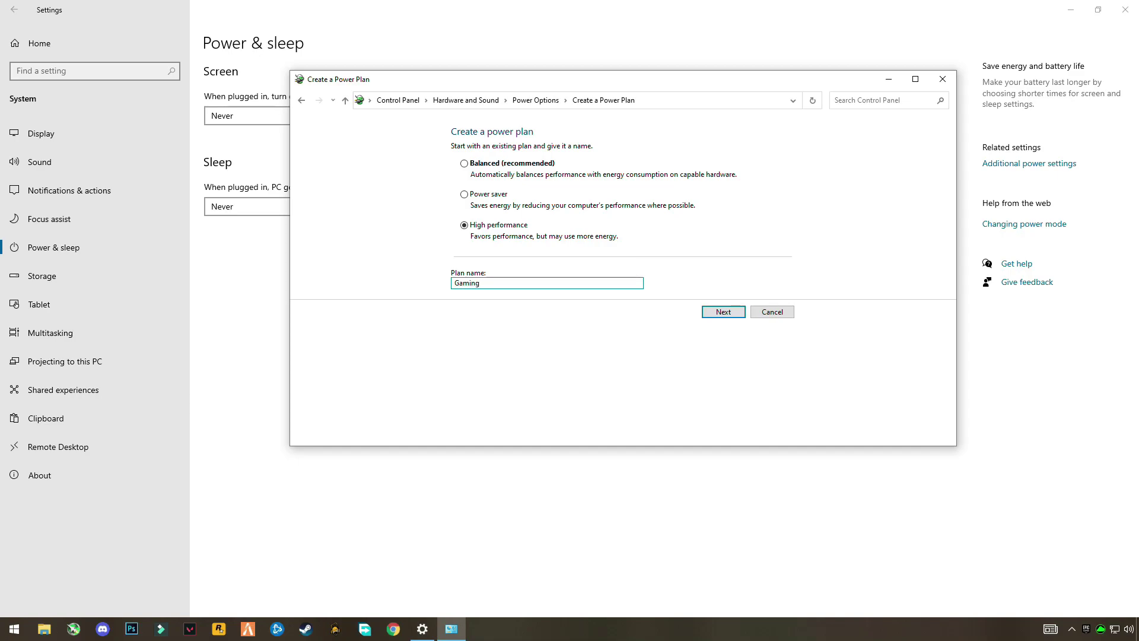
pyautogui.click(722, 312)
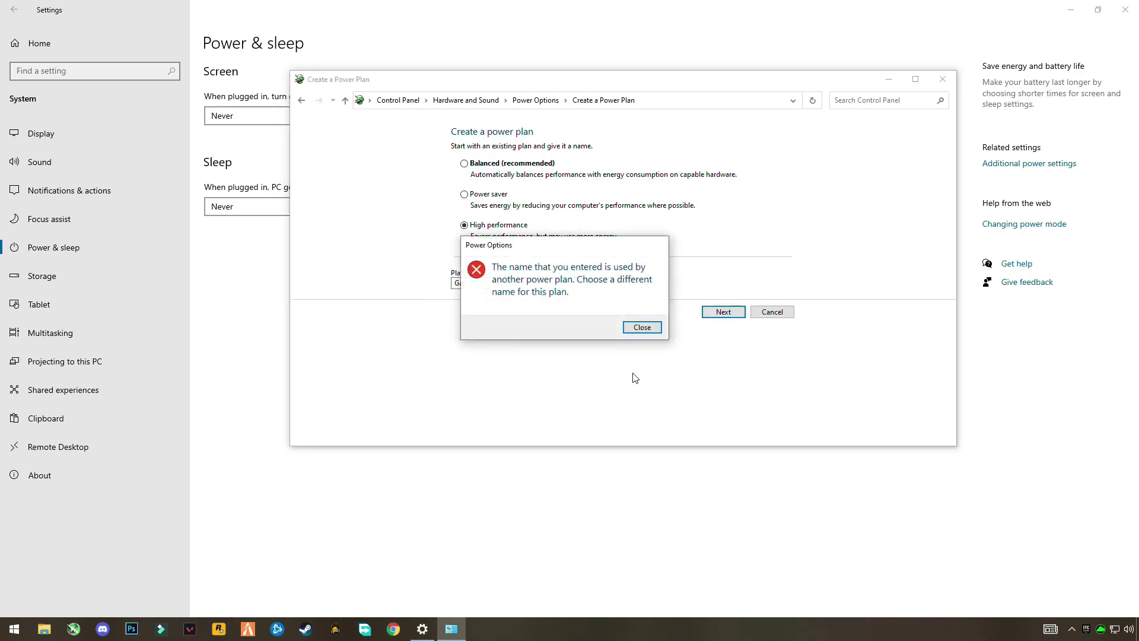
pyautogui.click(640, 327)
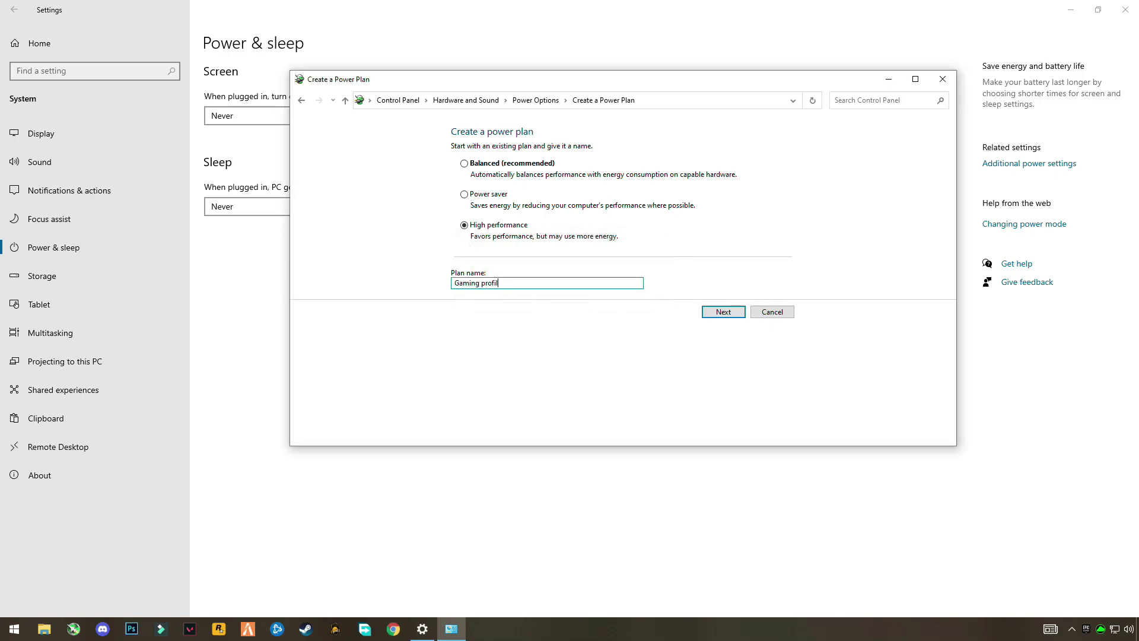
pyautogui.click(734, 315)
# Set both display turn-off and computer sleep to Never, create the plan, and close the power and settings windows
pyautogui.click(596, 176)
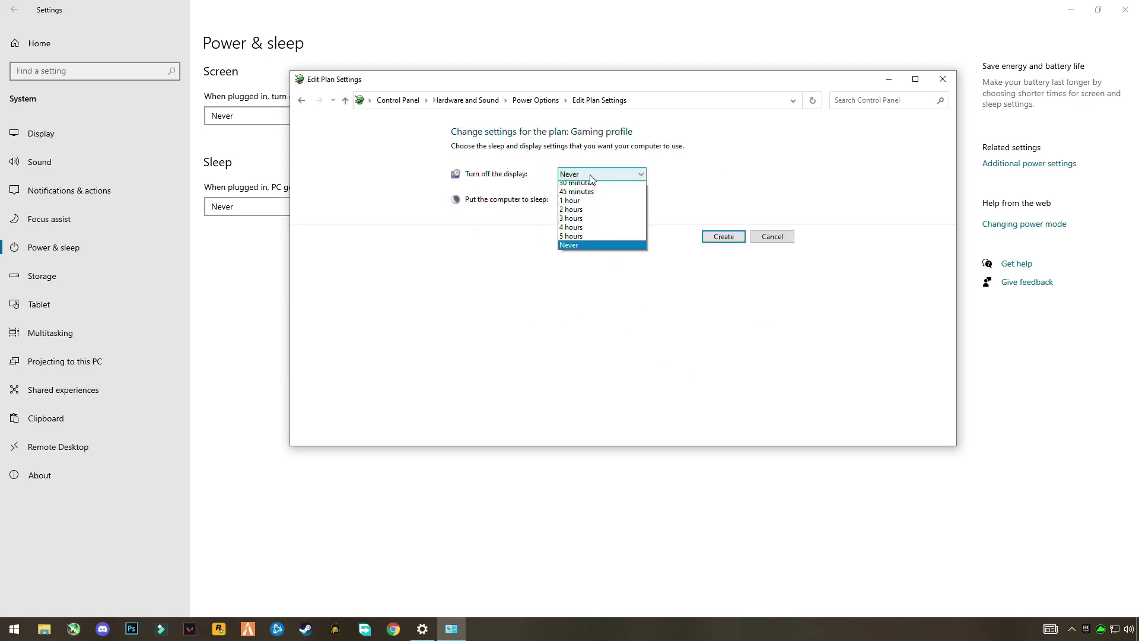
pyautogui.click(575, 320)
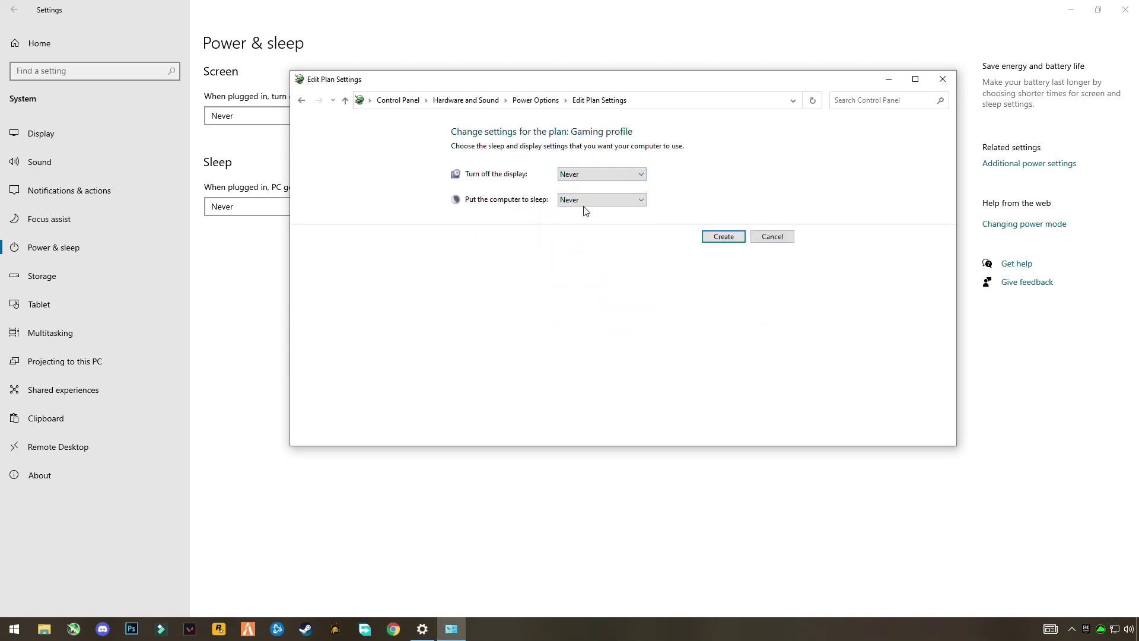
pyautogui.click(575, 200)
pyautogui.click(573, 346)
pyautogui.click(710, 240)
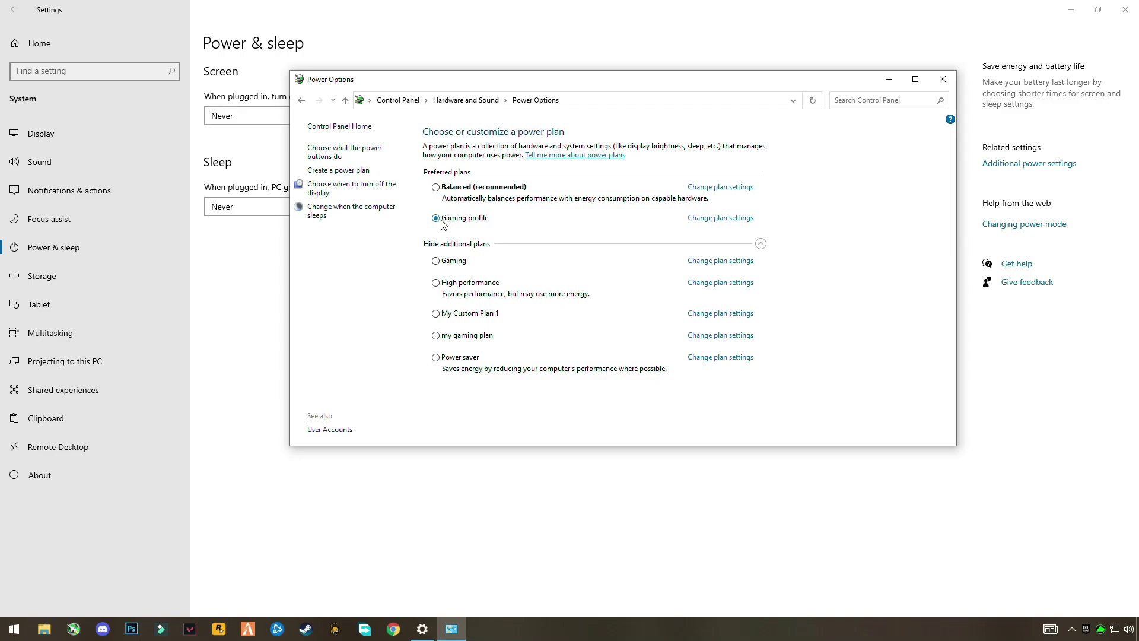
pyautogui.click(943, 82)
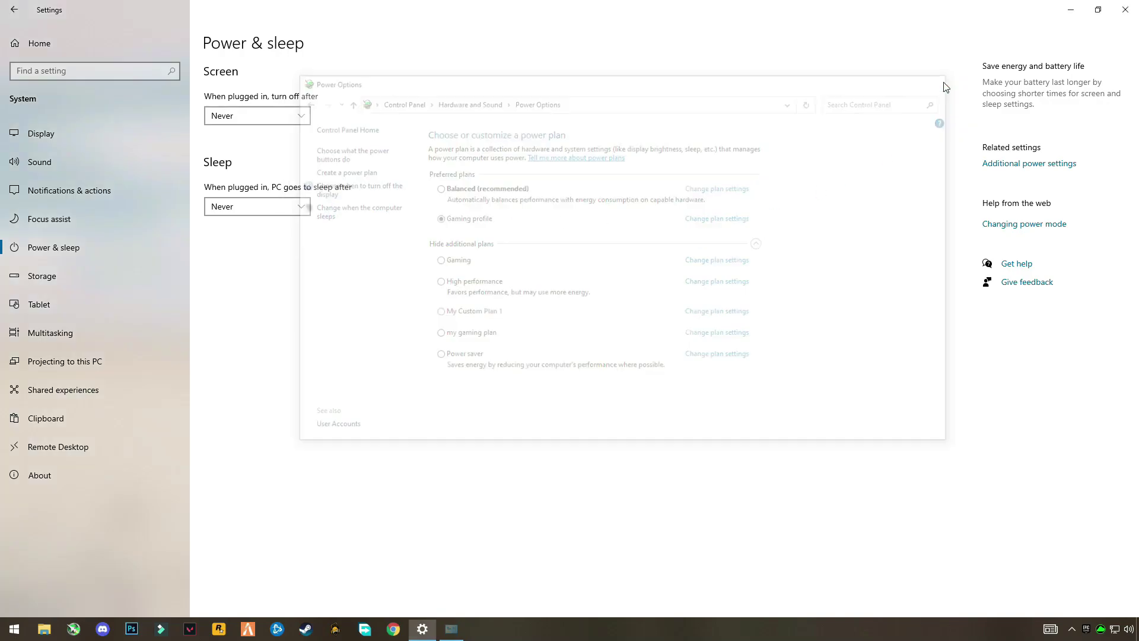
pyautogui.click(1130, 7)
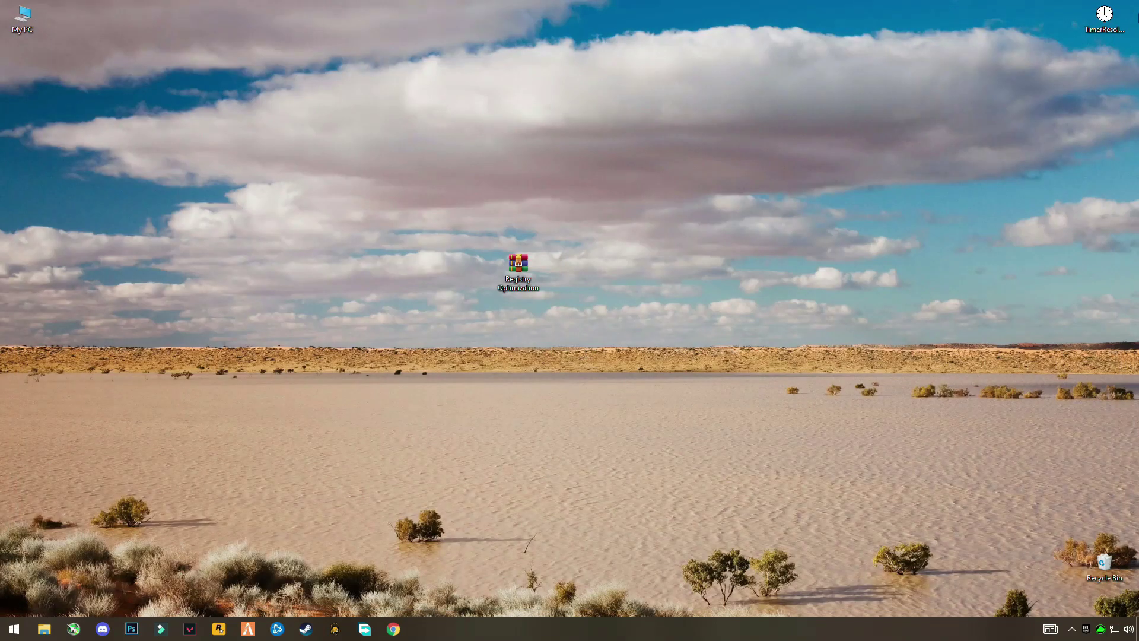
# Open Task Manager and show its list of startup programs
pyautogui.rightClick(600, 628)
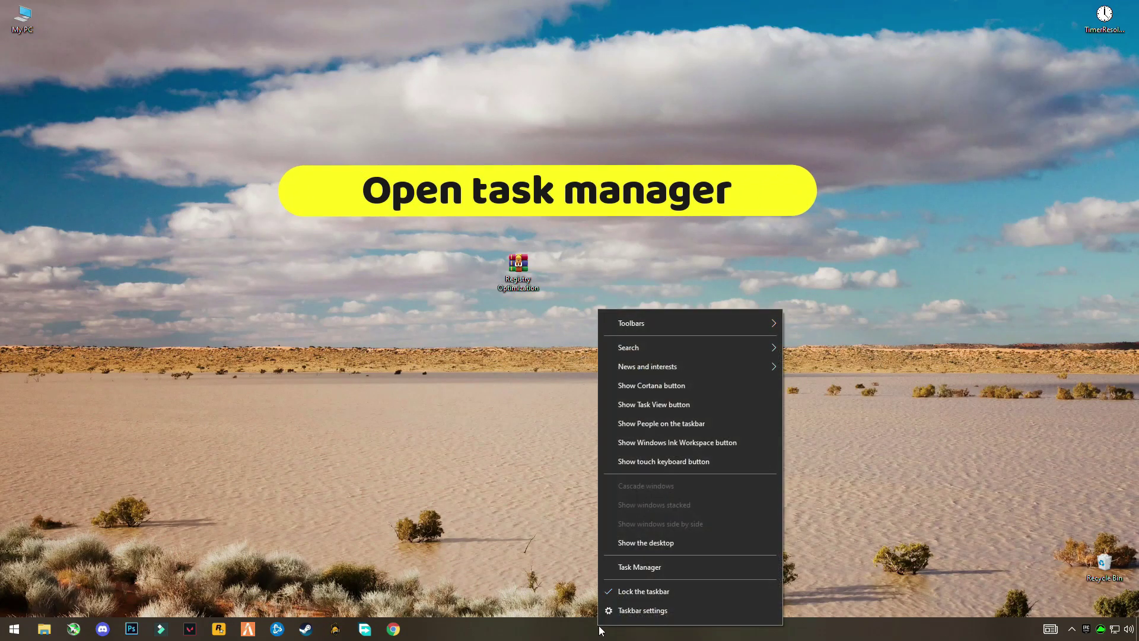
pyautogui.click(647, 567)
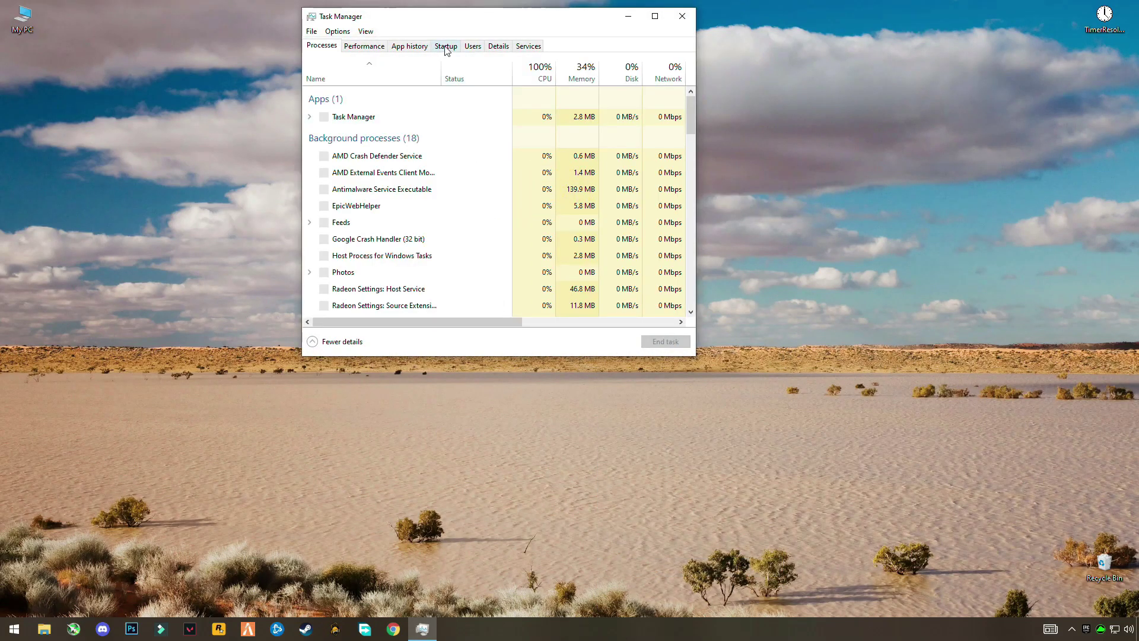
pyautogui.moveTo(466, 29); pyautogui.dragTo(480, 127)
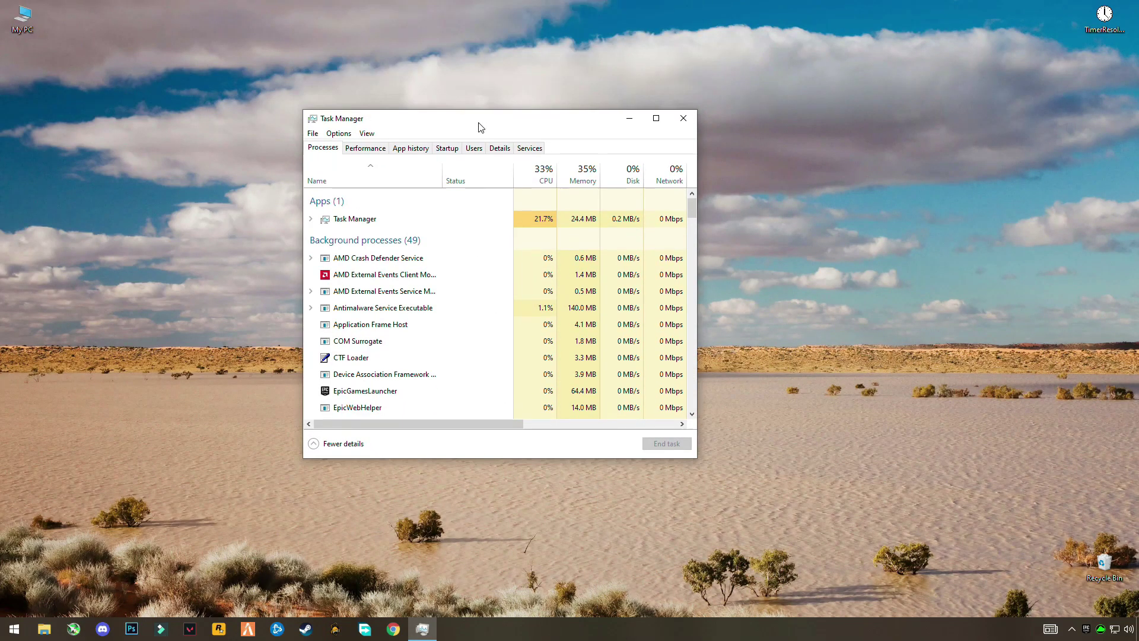
pyautogui.click(448, 148)
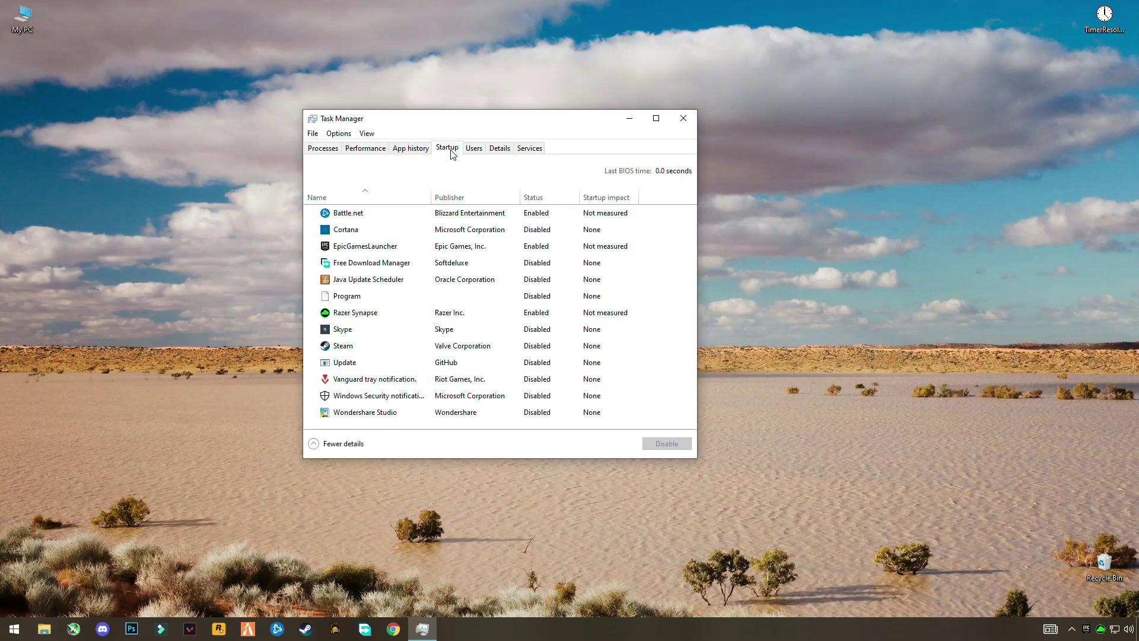
# Disable Battle.net and EpicGamesLauncher at startup, then close Task Manager
pyautogui.rightClick(520, 212)
pyautogui.click(535, 218)
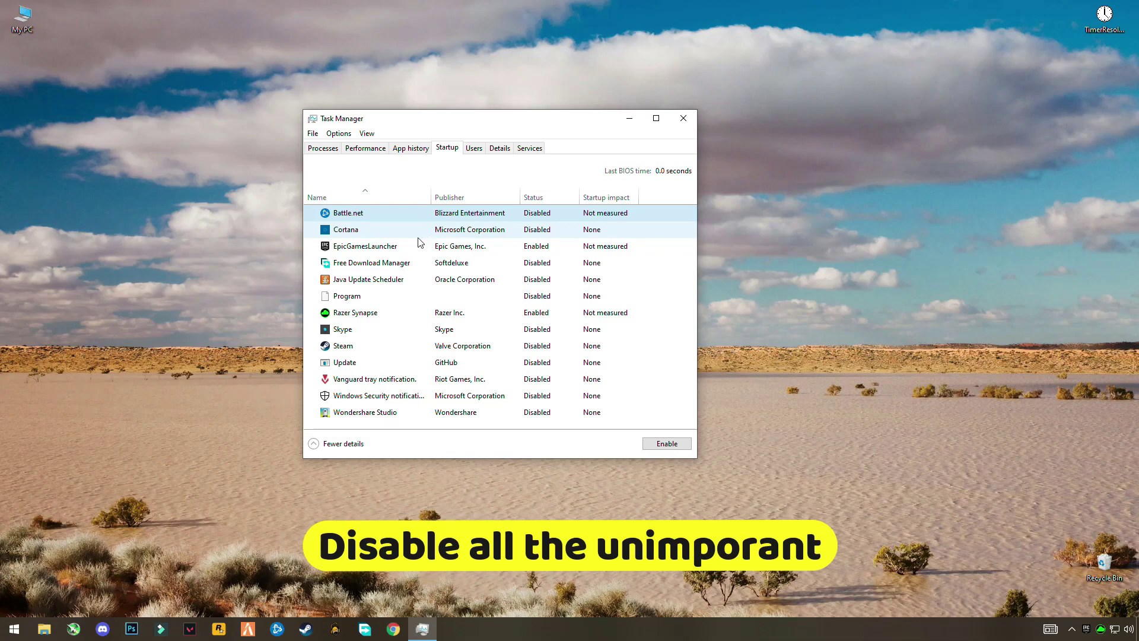
pyautogui.rightClick(525, 248)
pyautogui.click(531, 255)
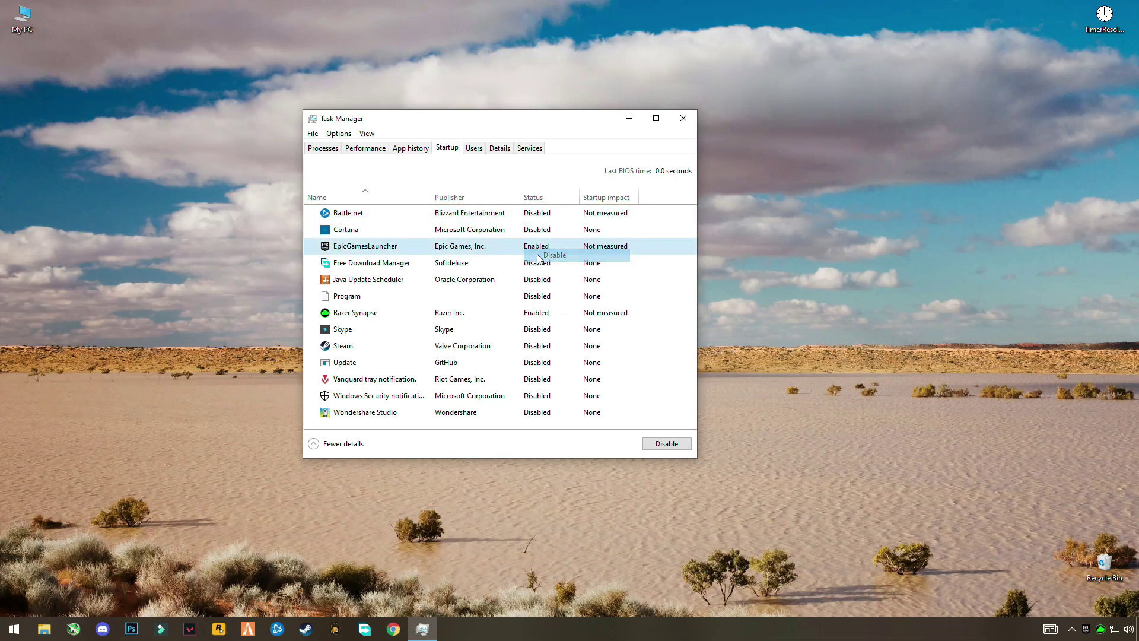
pyautogui.rightClick(524, 318)
pyautogui.click(678, 347)
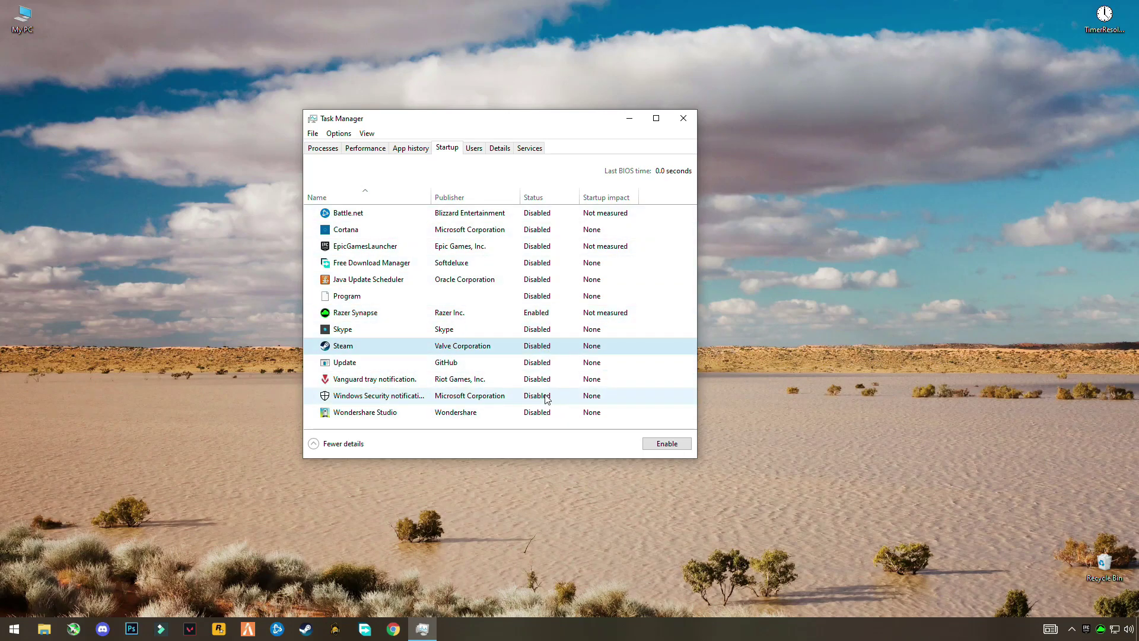
pyautogui.click(681, 122)
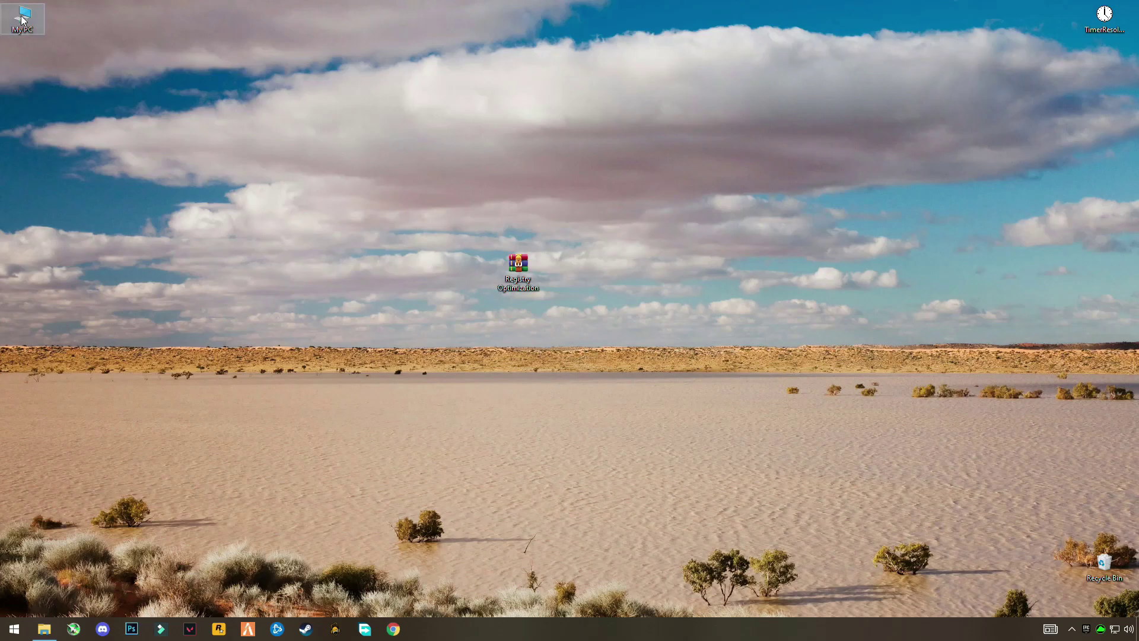
# Open the properties of My PC and go to the advanced system settings
pyautogui.doubleClick(30, 24)
pyautogui.rightClick(389, 335)
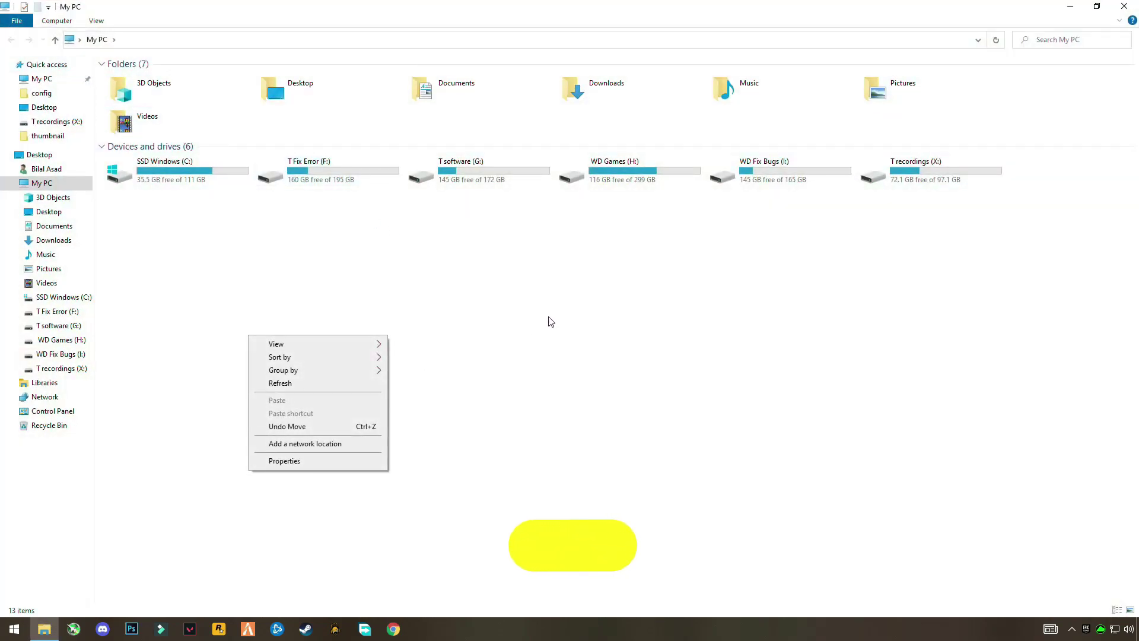
pyautogui.rightClick(418, 313)
pyautogui.click(474, 449)
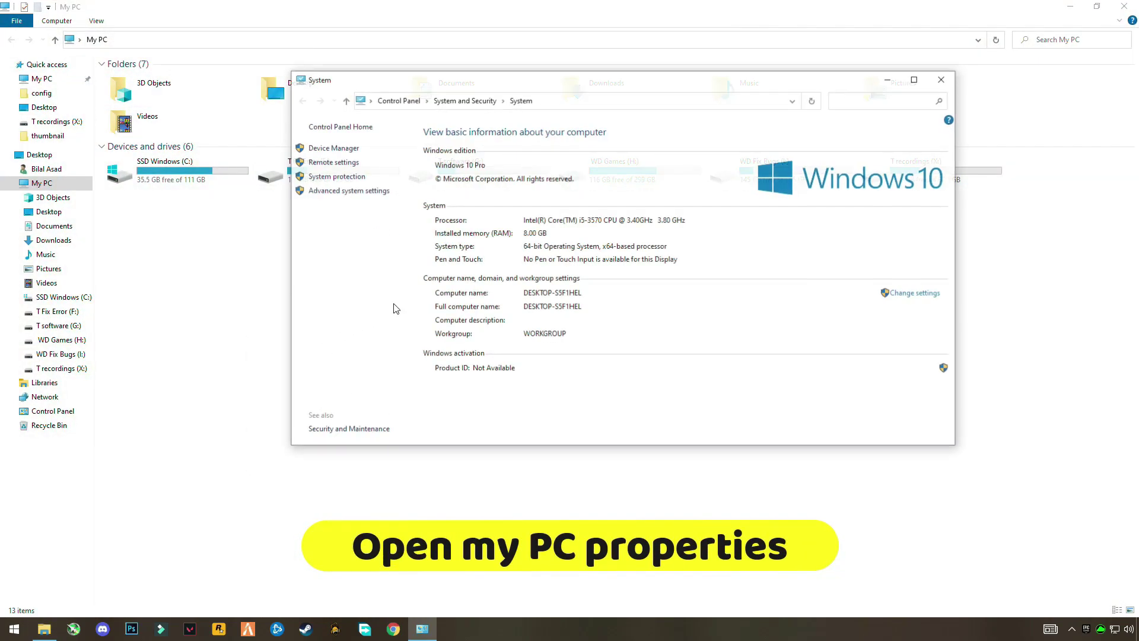
pyautogui.click(362, 192)
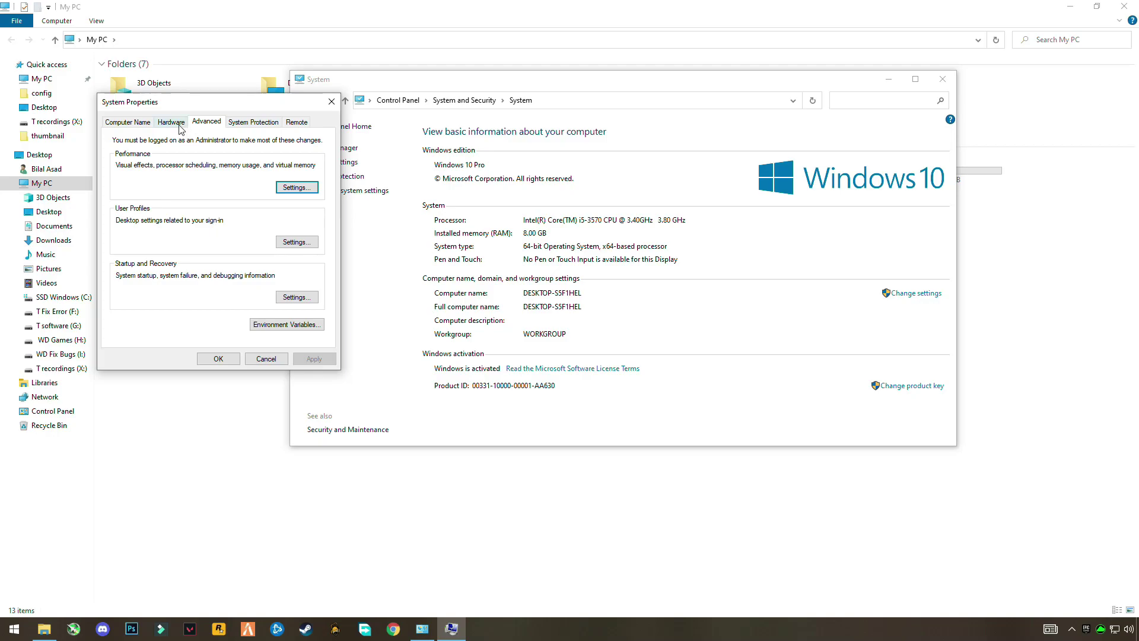
# Apply "Adjust for best performance" to the Windows visual effects and close all the system windows
pyautogui.click(284, 189)
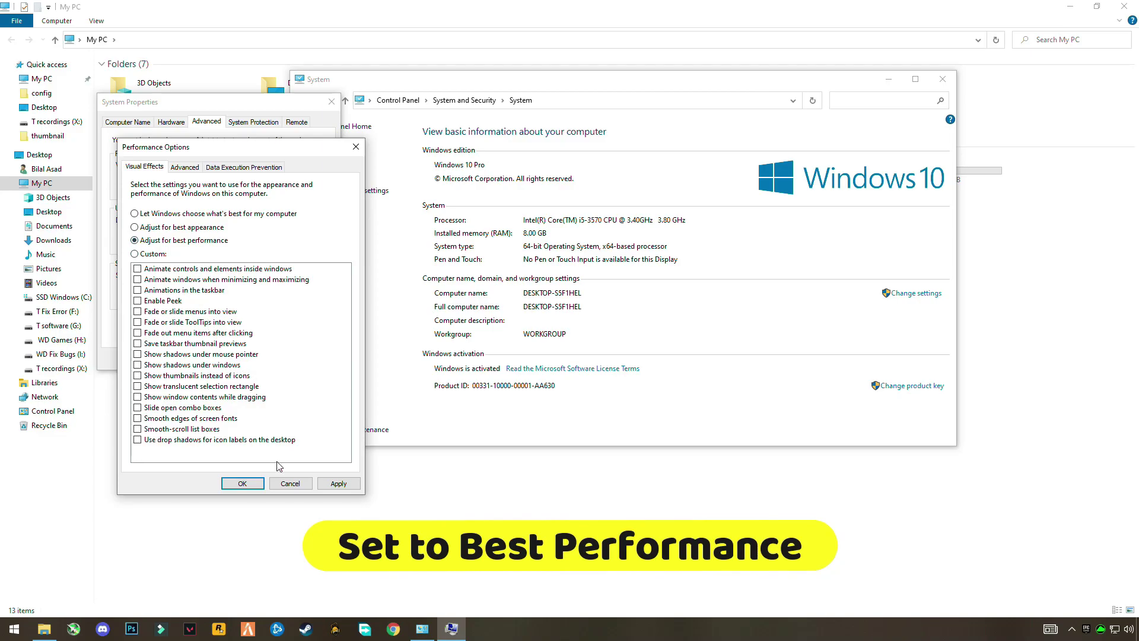
pyautogui.click(338, 483)
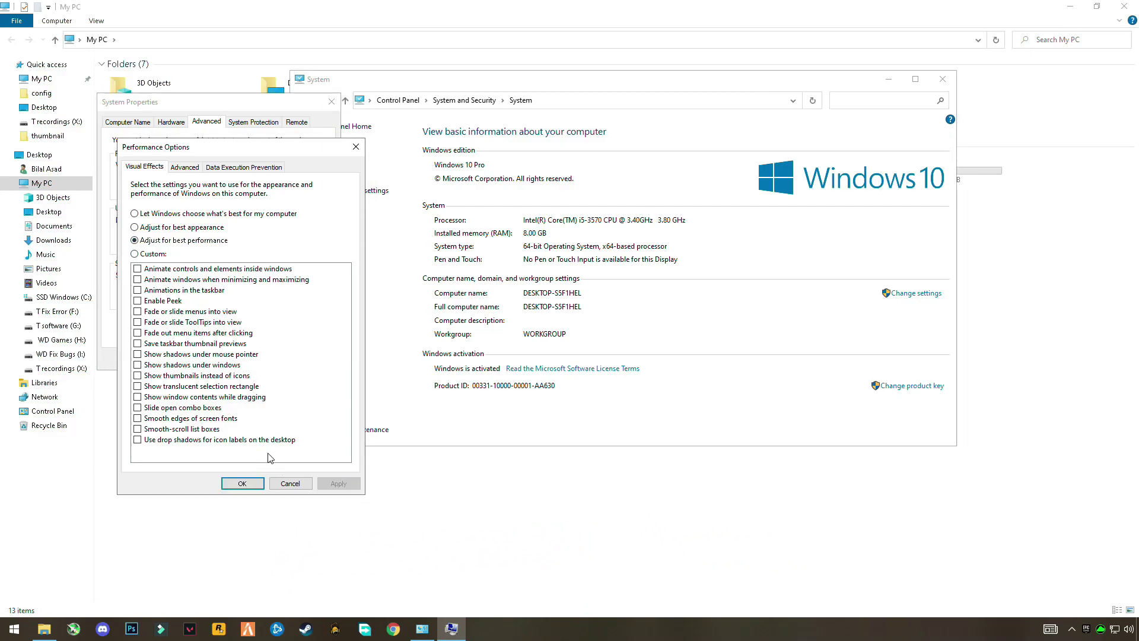
pyautogui.click(244, 484)
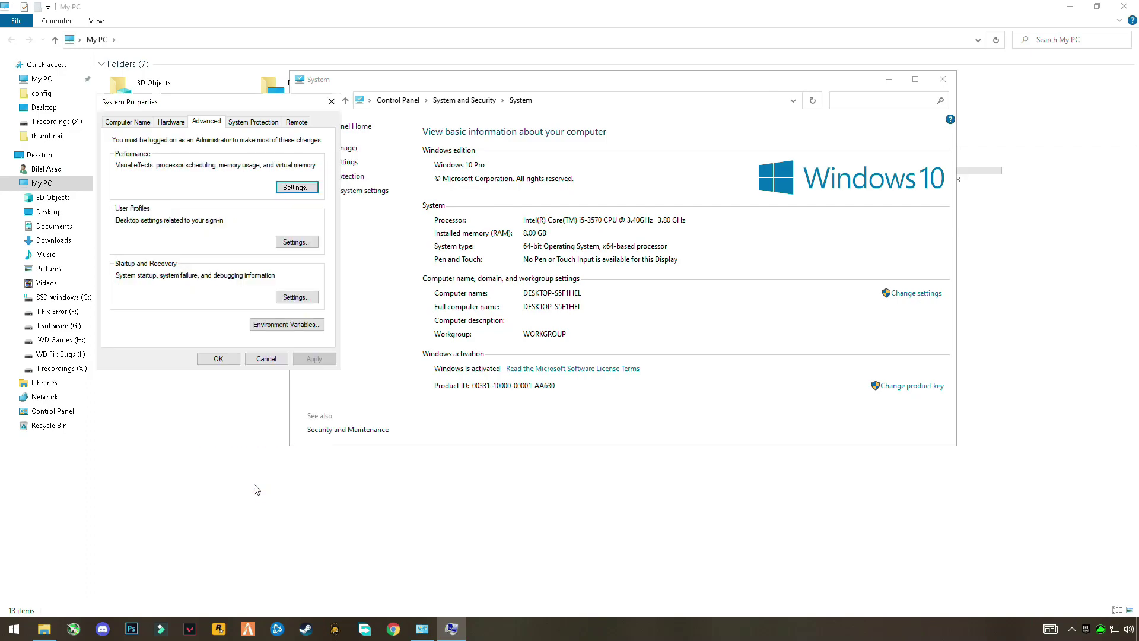
pyautogui.click(218, 360)
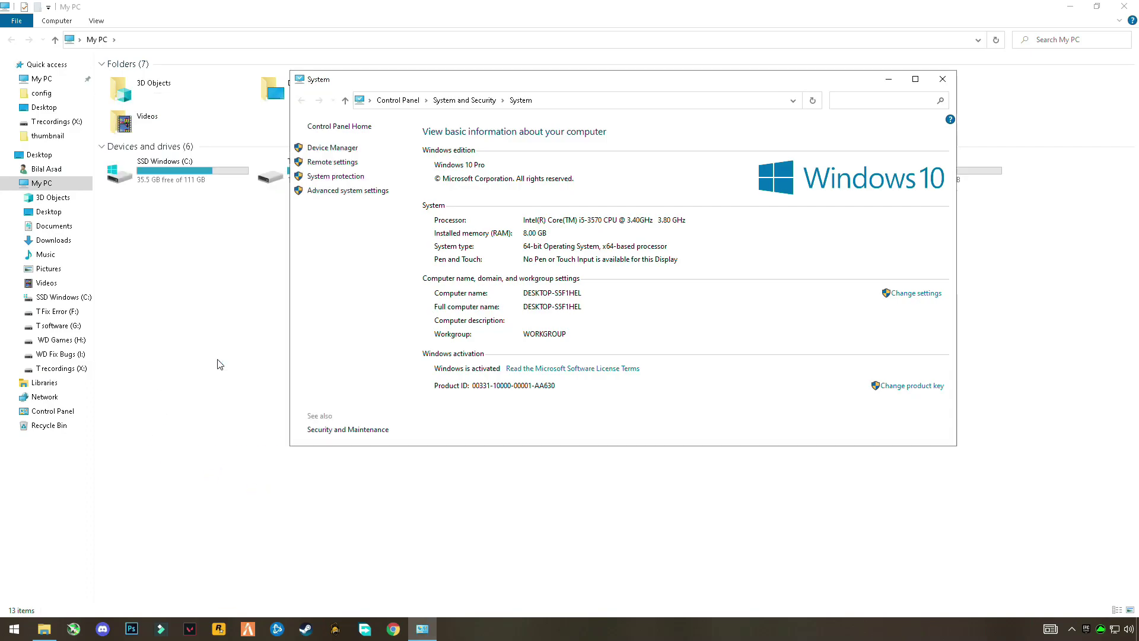
pyautogui.click(943, 79)
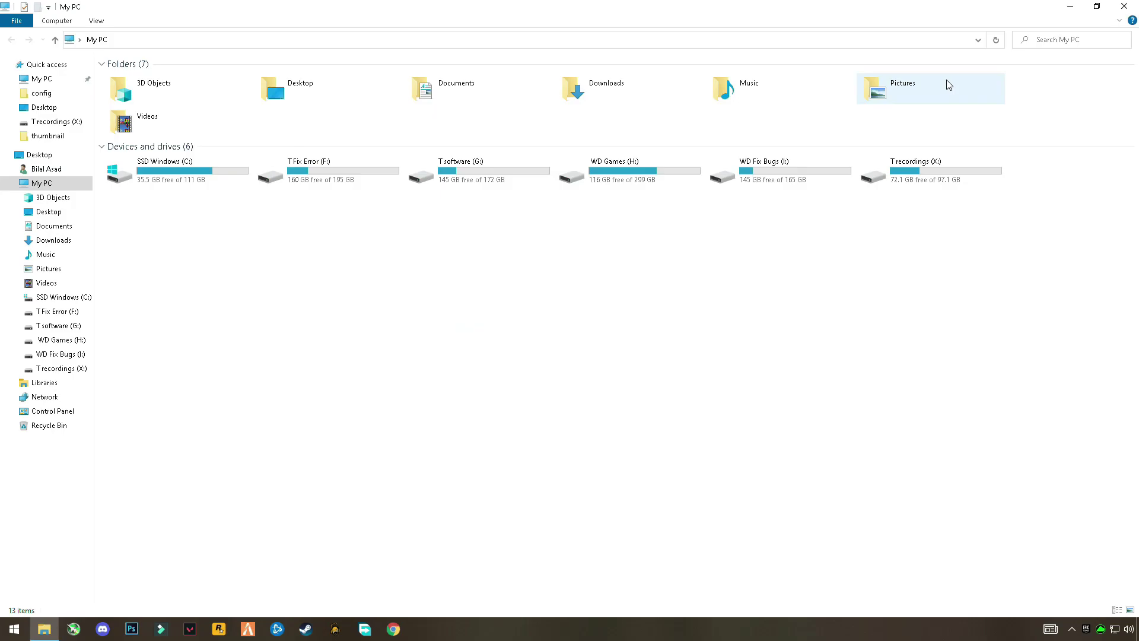
pyautogui.click(1127, 6)
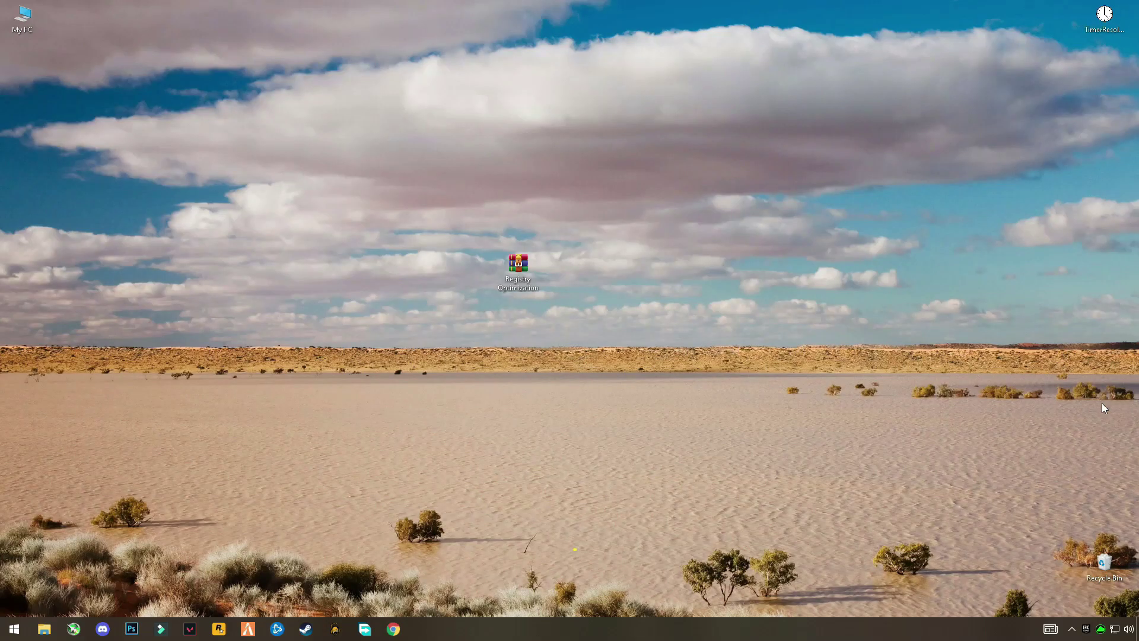
# Extract the Registry Optimization archive on the desktop and move the extracted folder closer to the archive
pyautogui.moveTo(733, 217); pyautogui.dragTo(453, 325)
pyautogui.moveTo(513, 270); pyautogui.dragTo(423, 271)
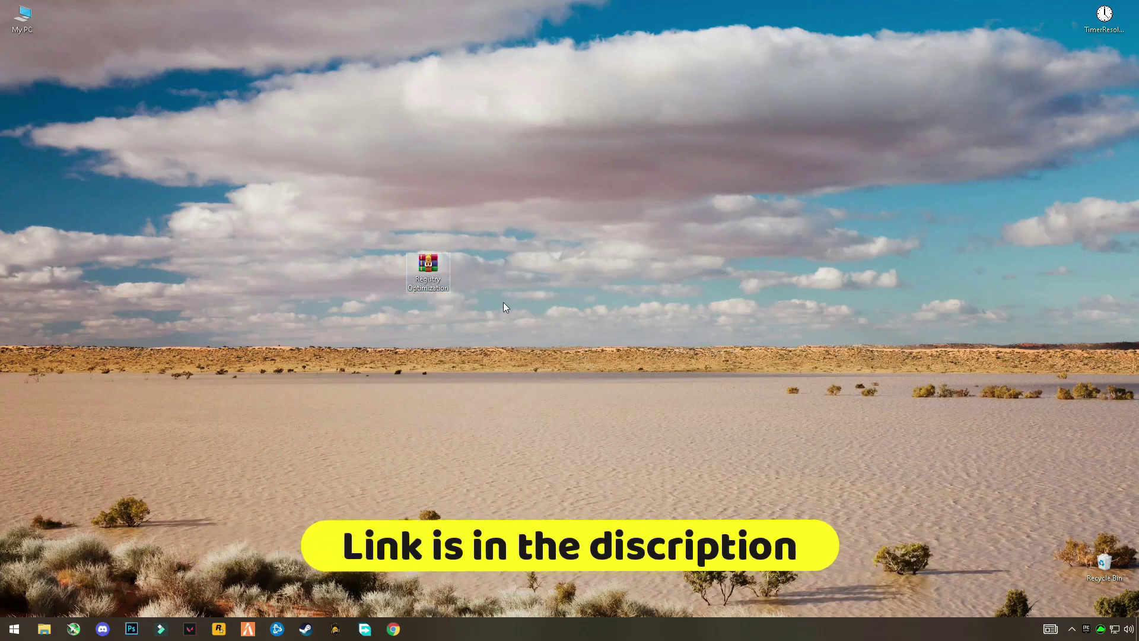
pyautogui.rightClick(436, 270)
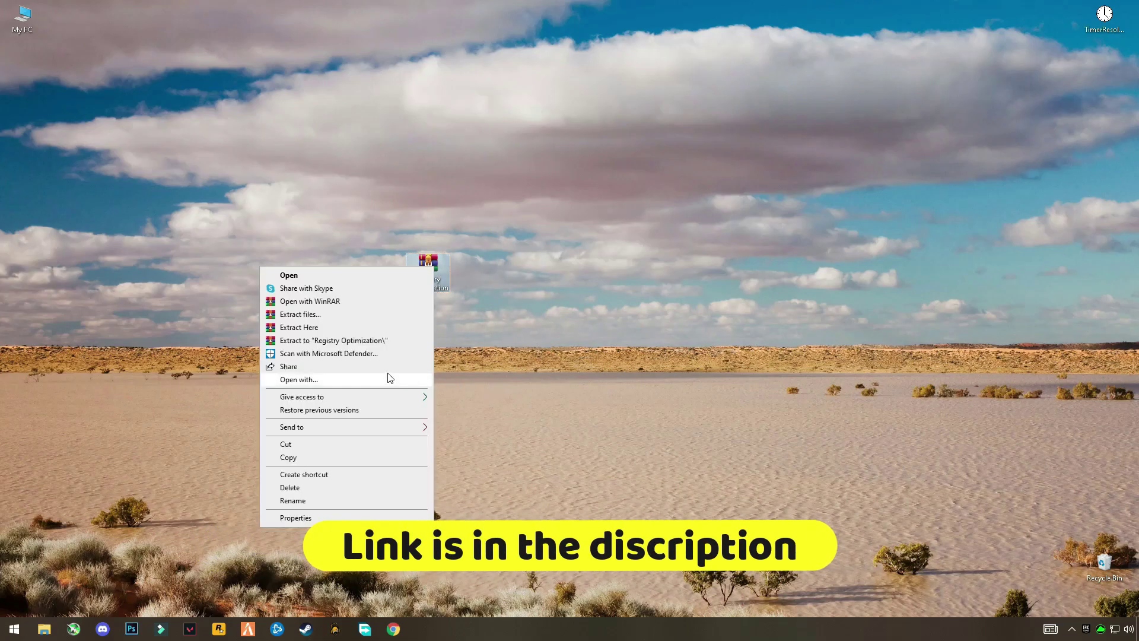
pyautogui.click(311, 338)
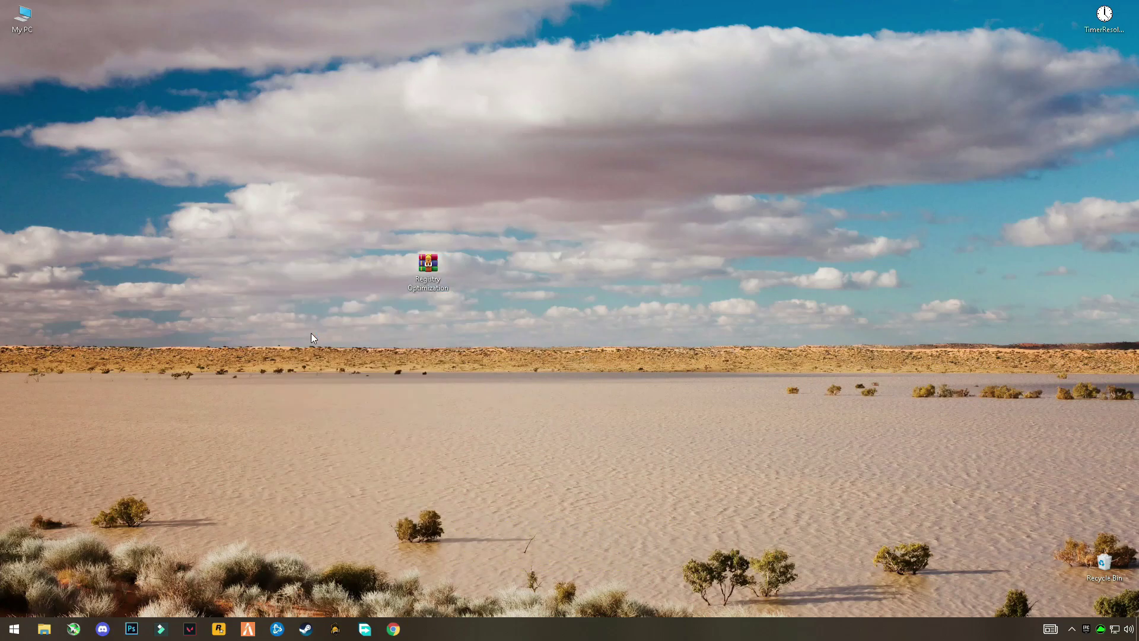
pyautogui.moveTo(18, 74); pyautogui.dragTo(224, 172)
# Open the extracted Rigistry Optimization folder and enlarge its contents to extra large icons
pyautogui.doubleClick(248, 169)
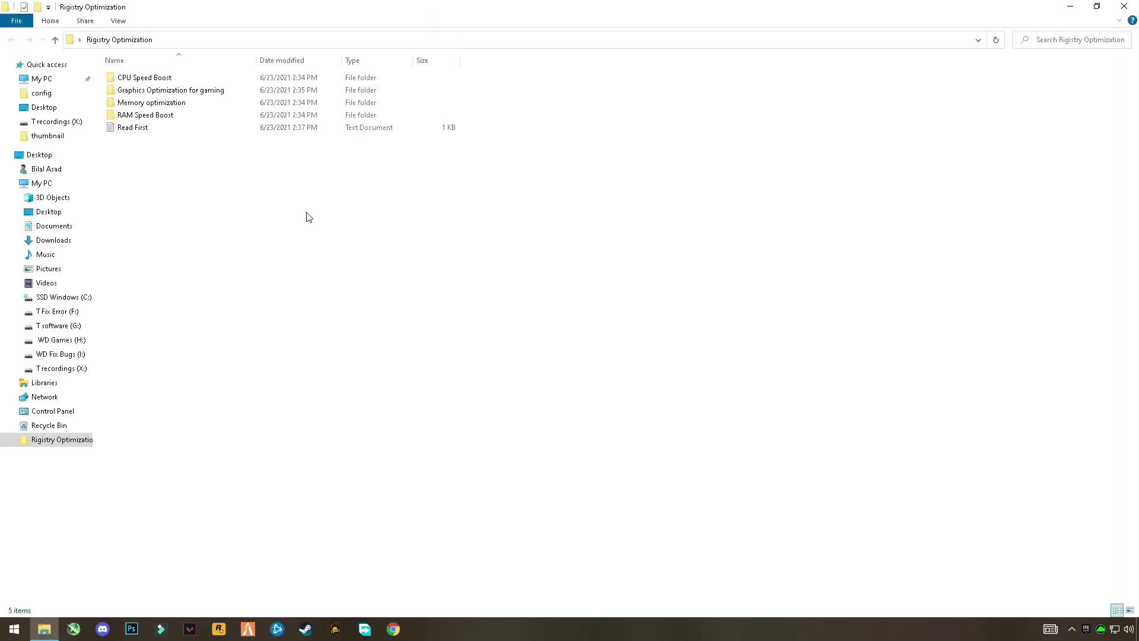
pyautogui.moveTo(171, 208); pyautogui.dragTo(145, 85)
pyautogui.click(172, 165)
pyautogui.keyDown('ctrl'); pyautogui.scroll(3, 230, 194); pyautogui.keyUp('ctrl')
pyautogui.keyDown('ctrl'); pyautogui.scroll(3, 230, 195); pyautogui.keyUp('ctrl')
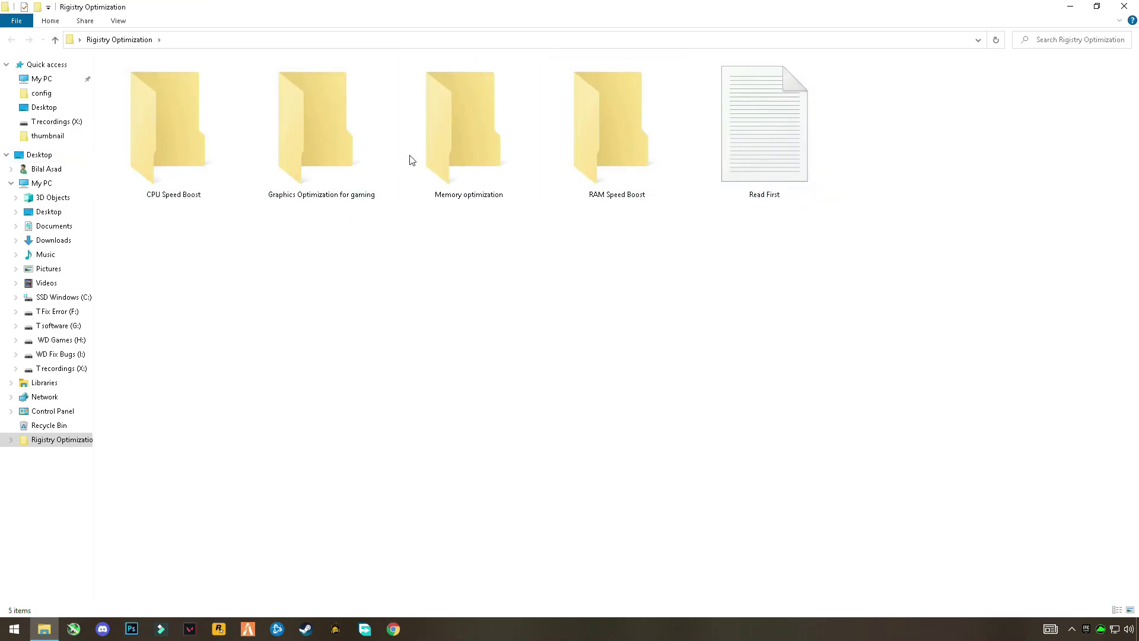
# Open the Read First note, enlarge its text, read the safety remark about the registry files and close the note
pyautogui.doubleClick(752, 178)
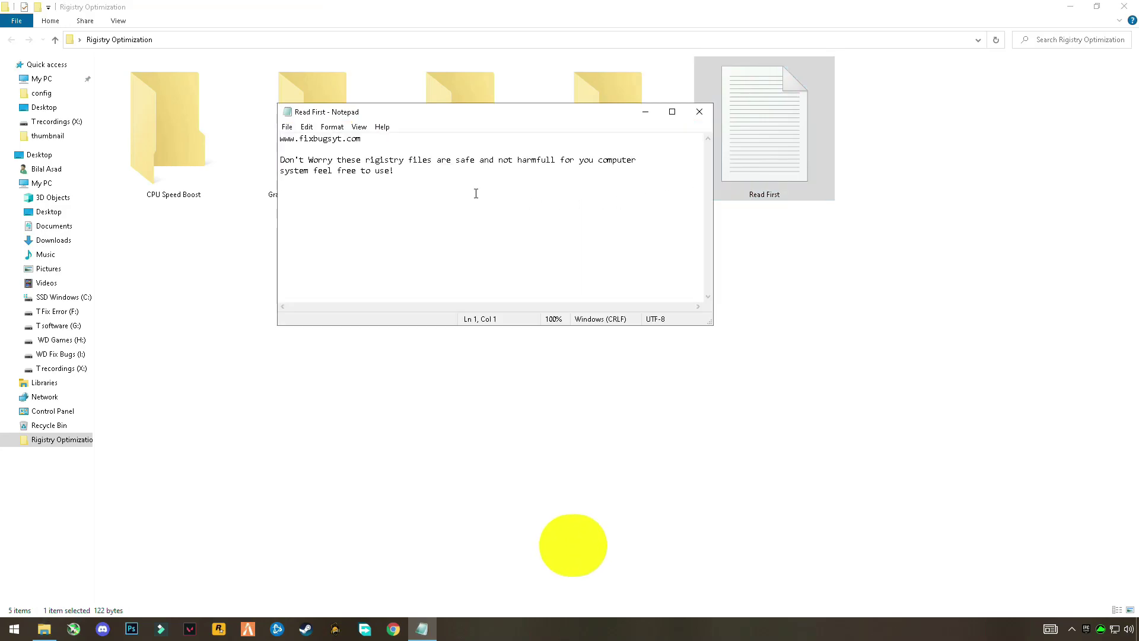
pyautogui.doubleClick(552, 113)
pyautogui.keyDown('ctrl'); pyautogui.scroll(15, 114, 75); pyautogui.keyUp('ctrl')
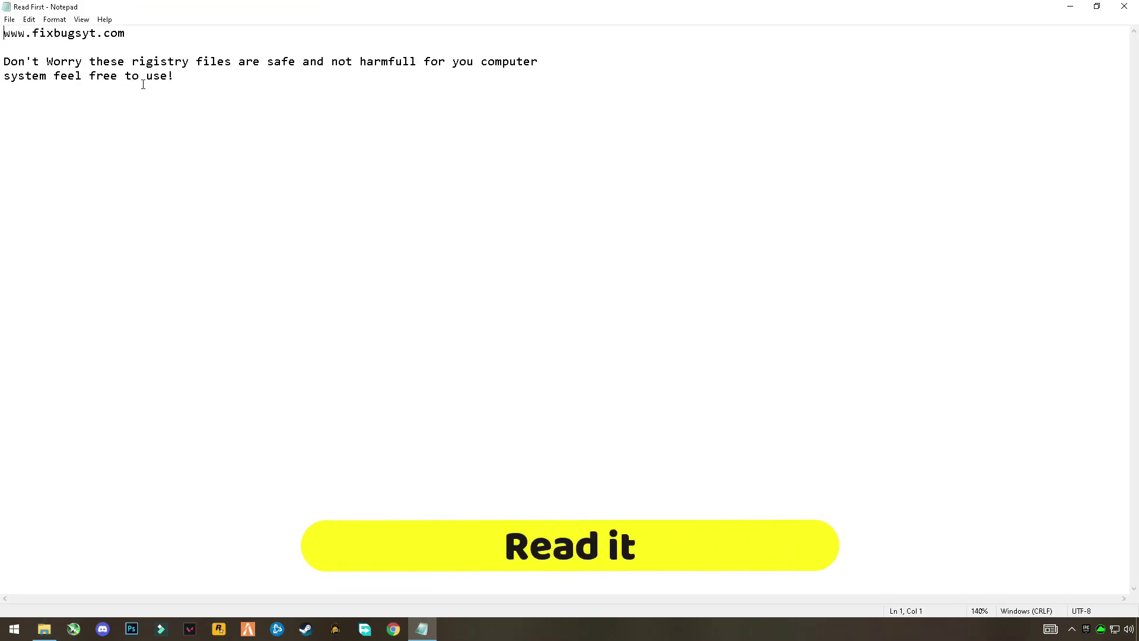
pyautogui.moveTo(361, 129); pyautogui.dragTo(2, 93)
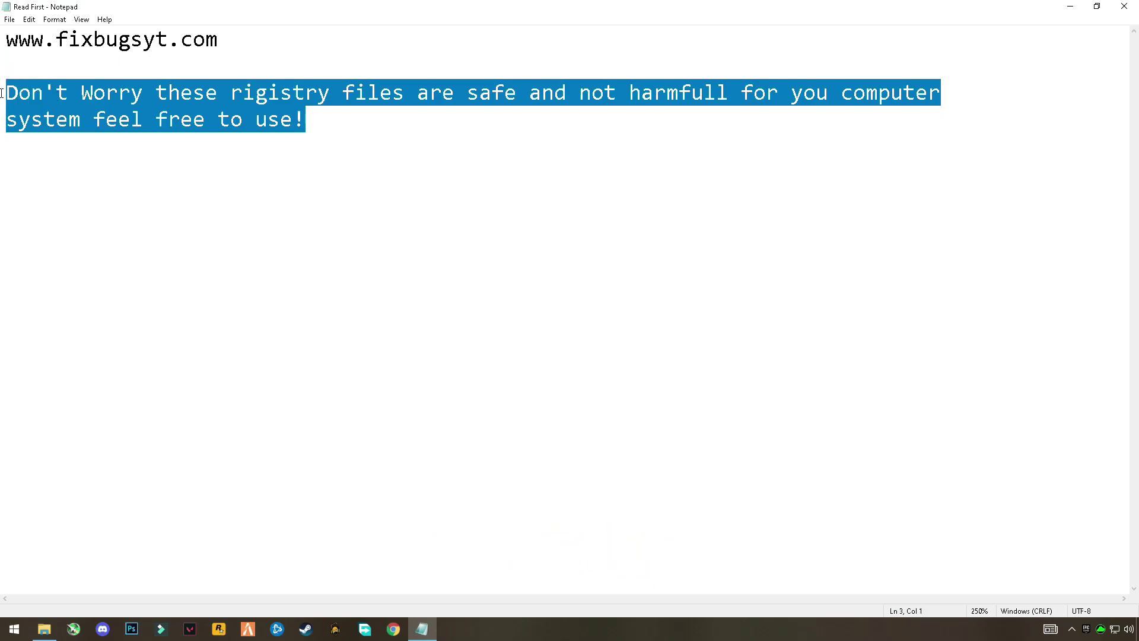
pyautogui.click(398, 145)
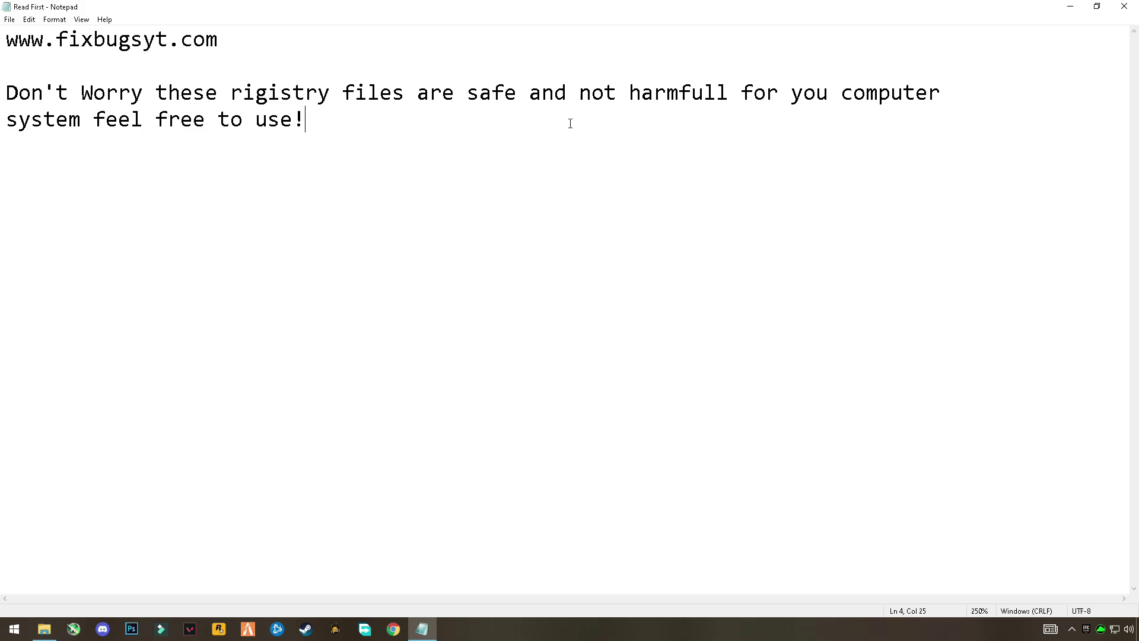
pyautogui.click(1124, 6)
# Merge the CPU boost file from the CPU Speed Boost folder into the registry, approving all the prompts
pyautogui.click(159, 182)
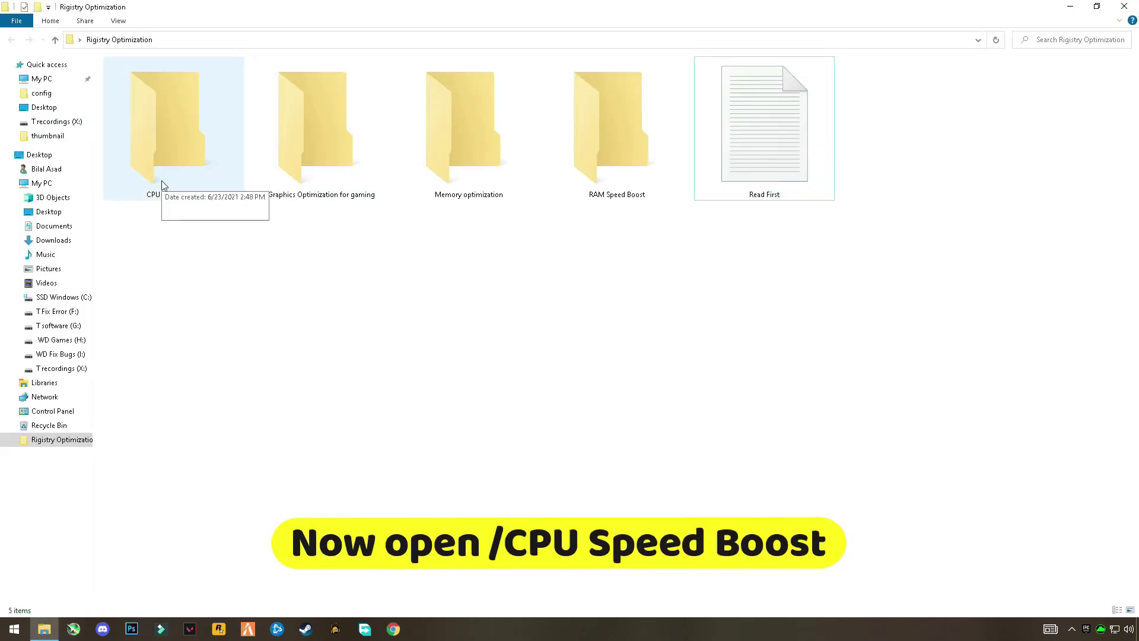
pyautogui.doubleClick(195, 154)
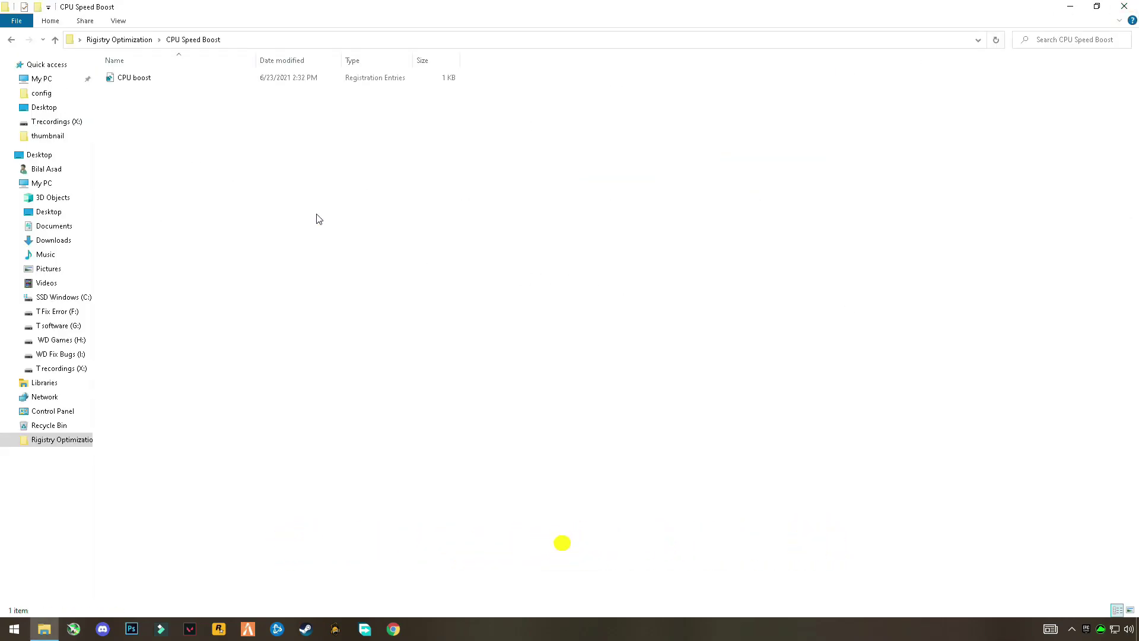
pyautogui.rightClick(149, 78)
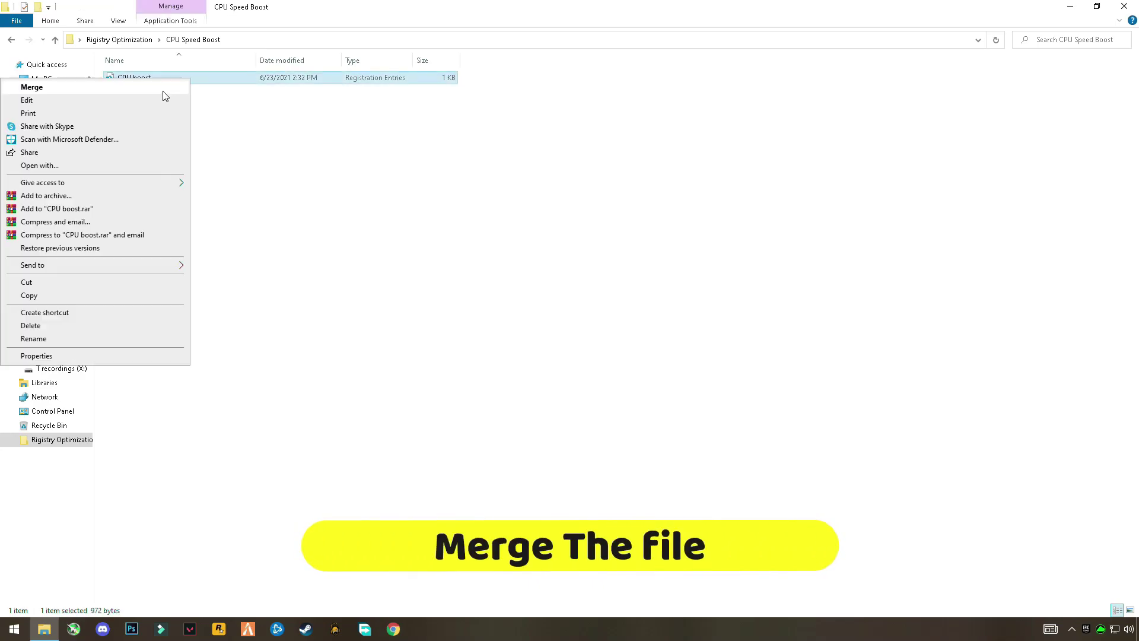
pyautogui.click(88, 89)
pyautogui.click(514, 393)
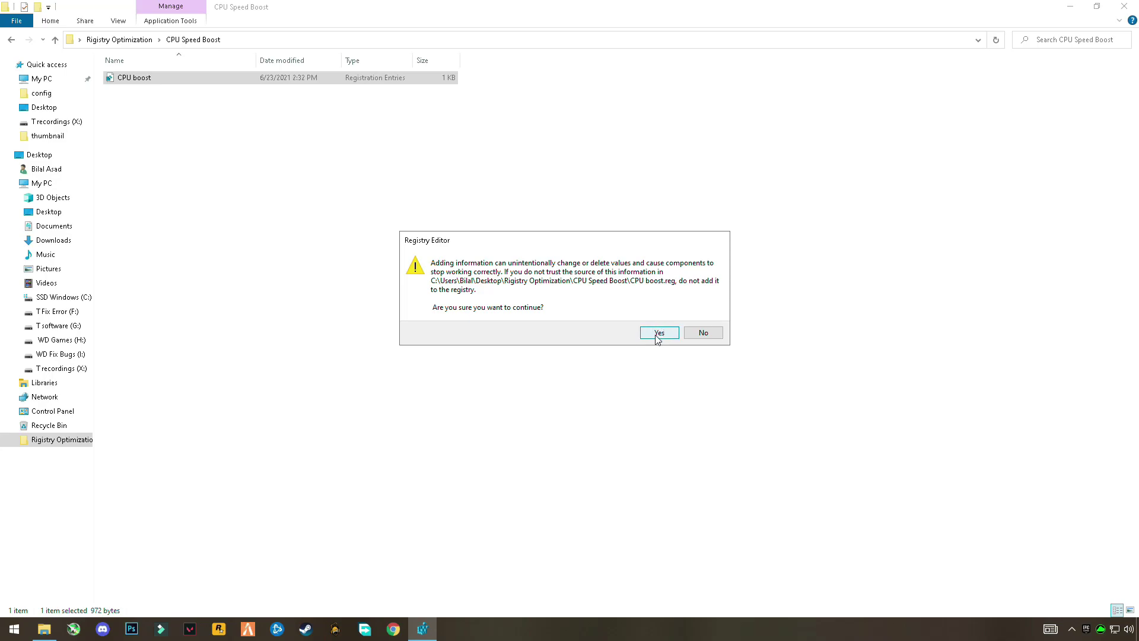
pyautogui.click(659, 333)
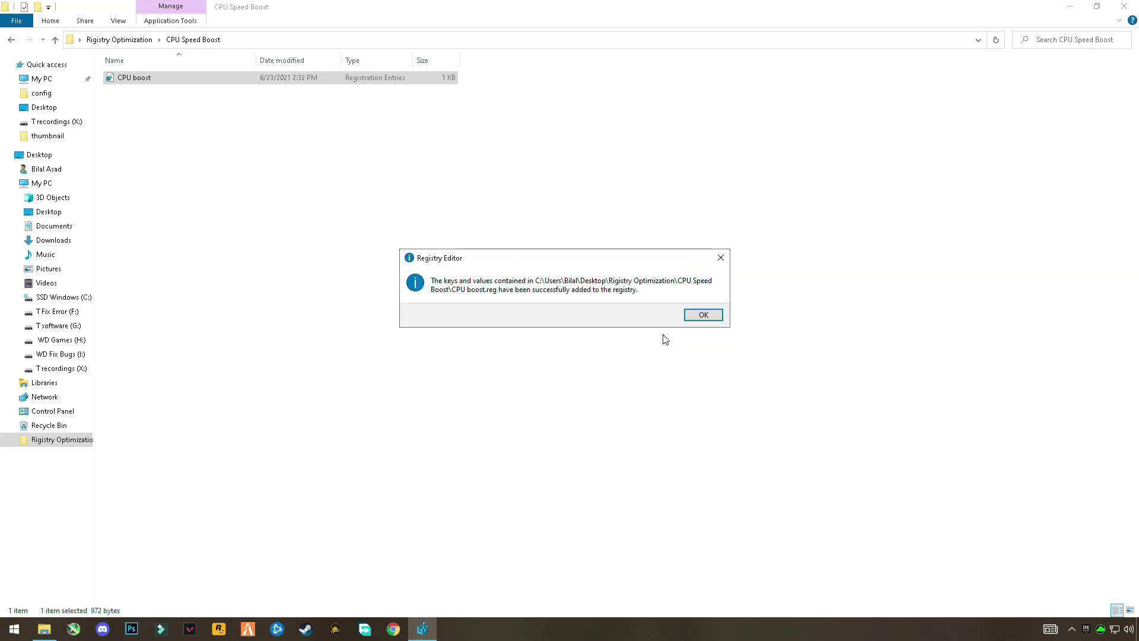
pyautogui.click(703, 315)
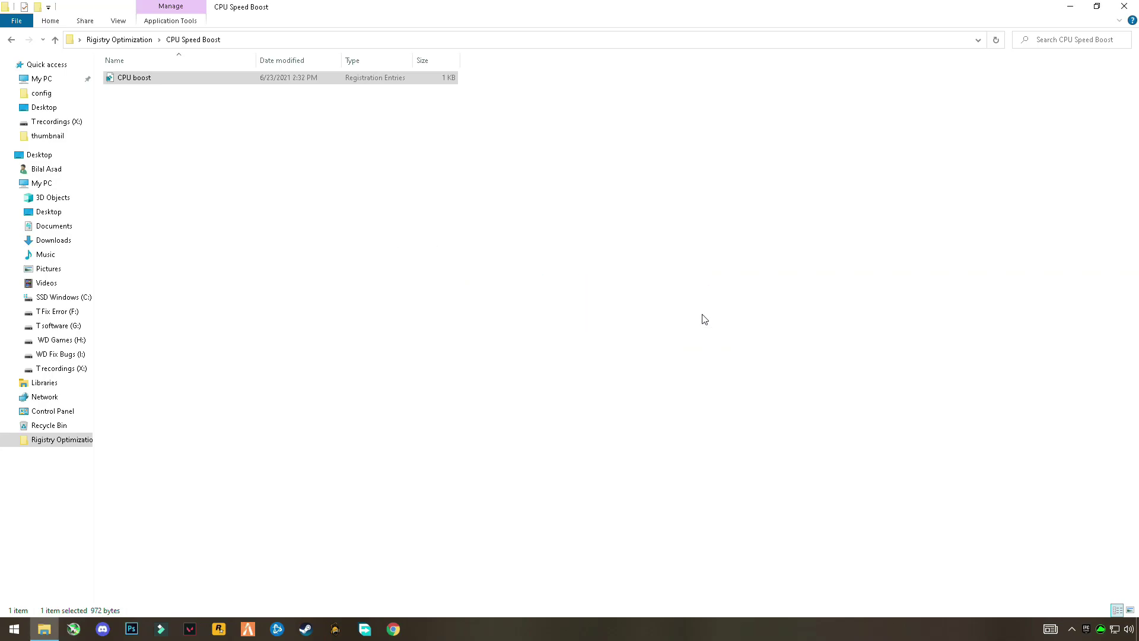
# Merge the Graphics Optimize file from the Graphics Optimization for gaming folder into the registry, approving all the prompts
pyautogui.click(12, 39)
pyautogui.doubleClick(301, 192)
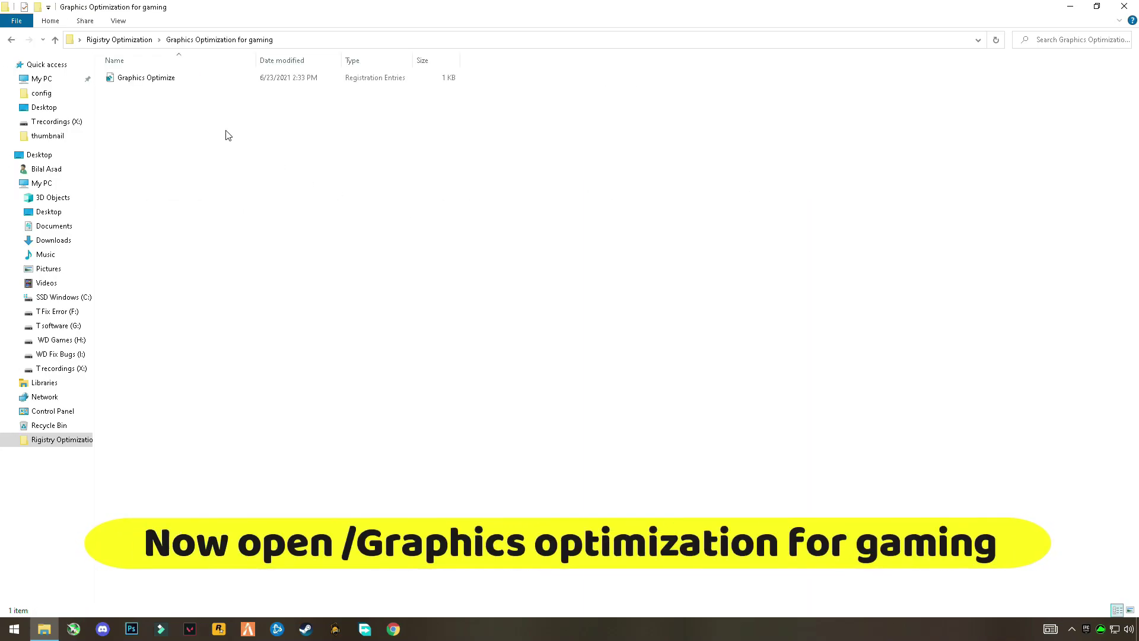
pyautogui.click(137, 80)
pyautogui.rightClick(137, 80)
pyautogui.click(119, 84)
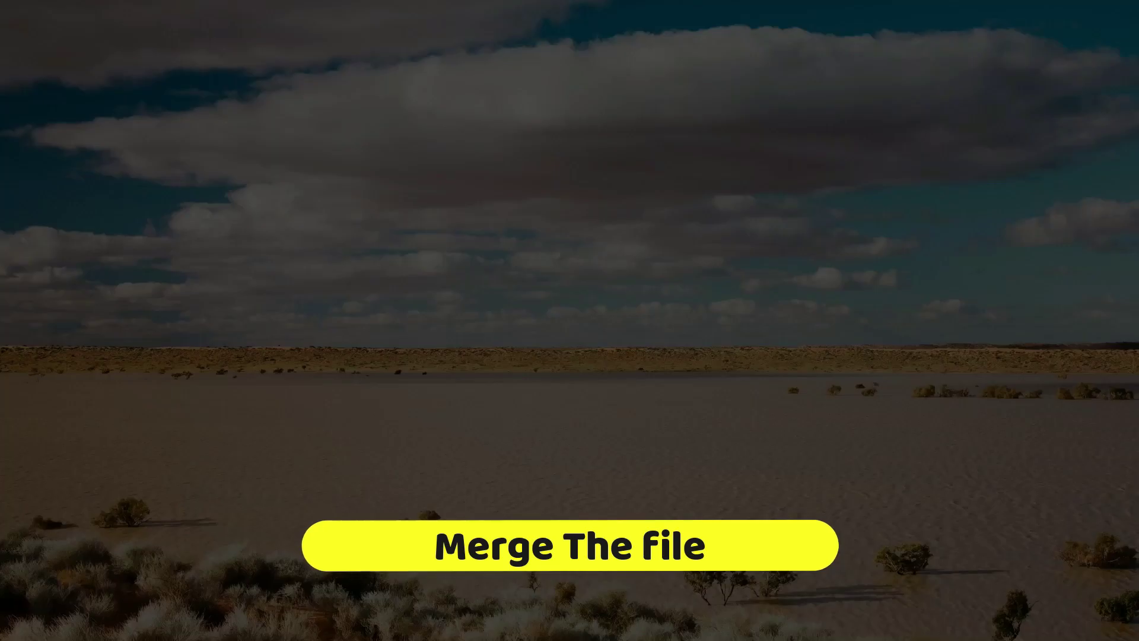
pyautogui.click(508, 389)
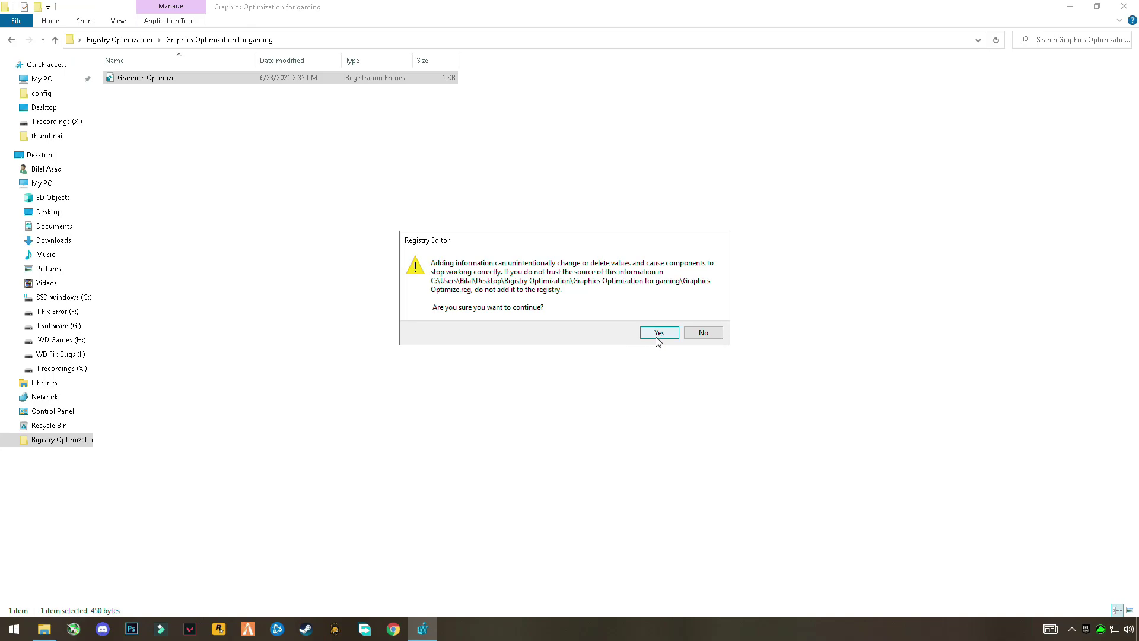
pyautogui.click(656, 336)
pyautogui.click(707, 316)
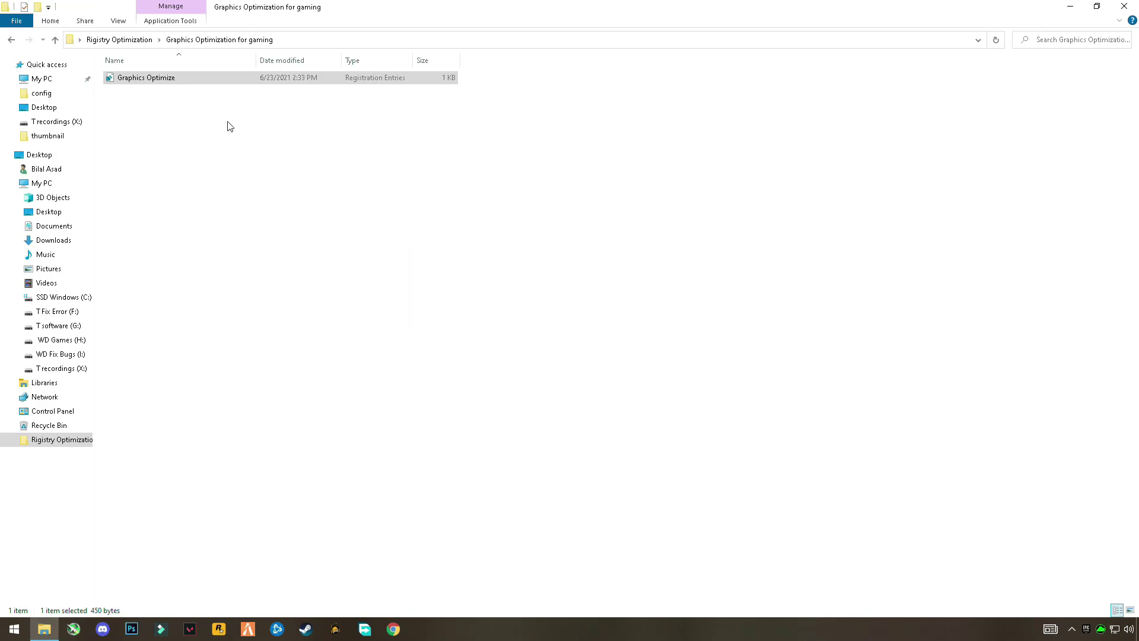
# Merge the meamory optimze file from the Memory optimization folder into the registry, approving all the prompts
pyautogui.click(9, 39)
pyautogui.doubleClick(424, 155)
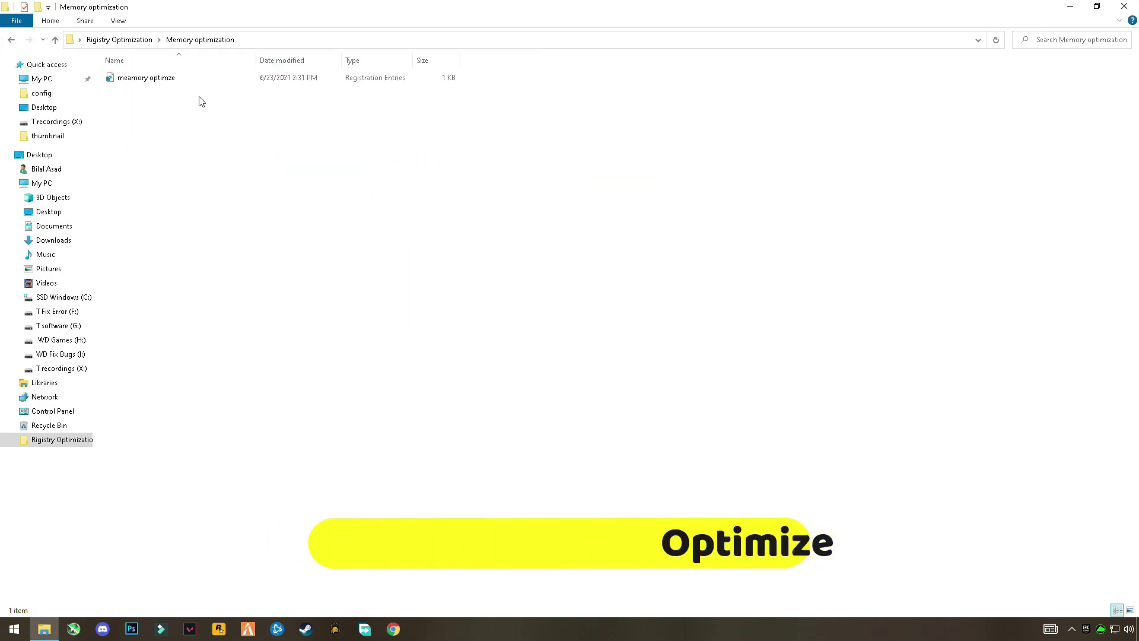
pyautogui.rightClick(166, 82)
pyautogui.click(165, 83)
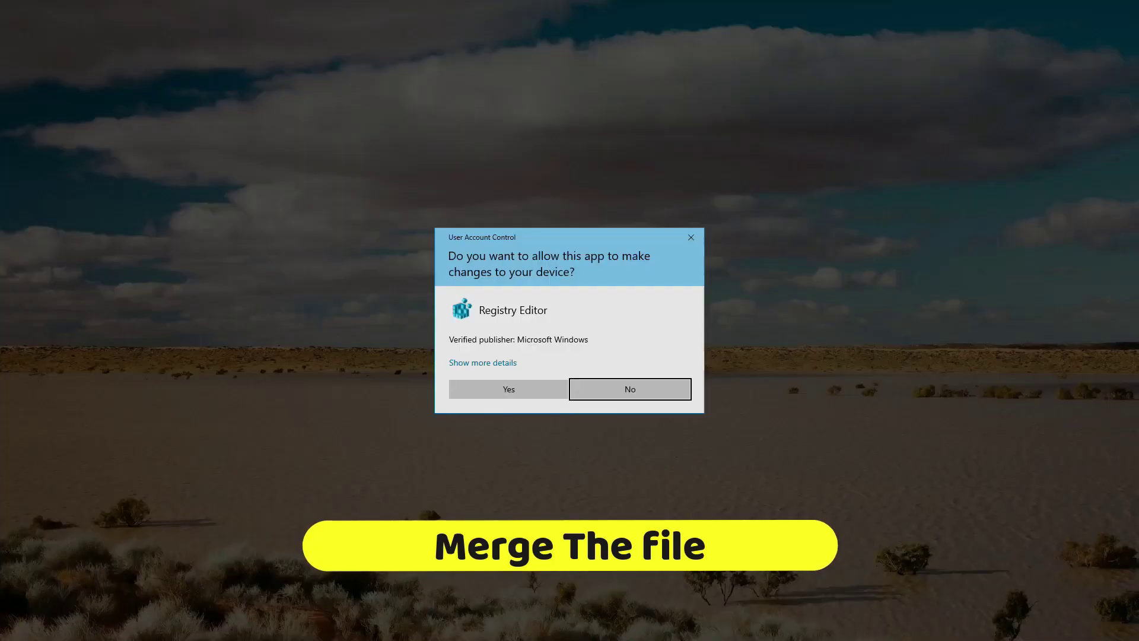
pyautogui.click(509, 389)
pyautogui.click(657, 333)
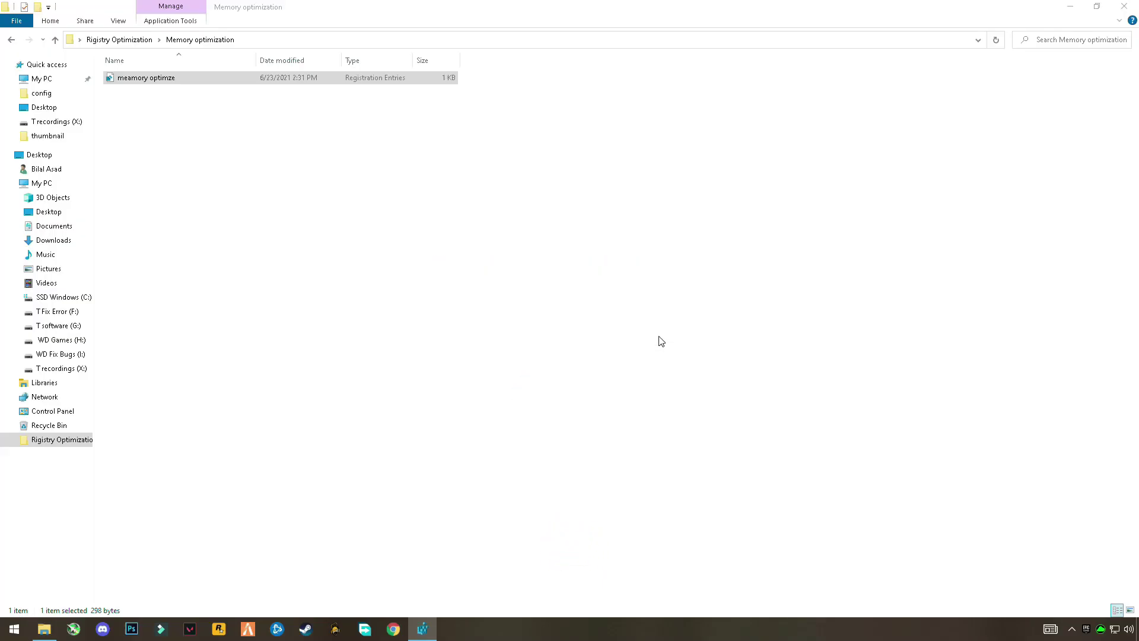
pyautogui.click(704, 315)
# Merge the RAM boost file from the RAM Speed Boost folder into the registry, approve the prompts and leave the folder
pyautogui.click(12, 40)
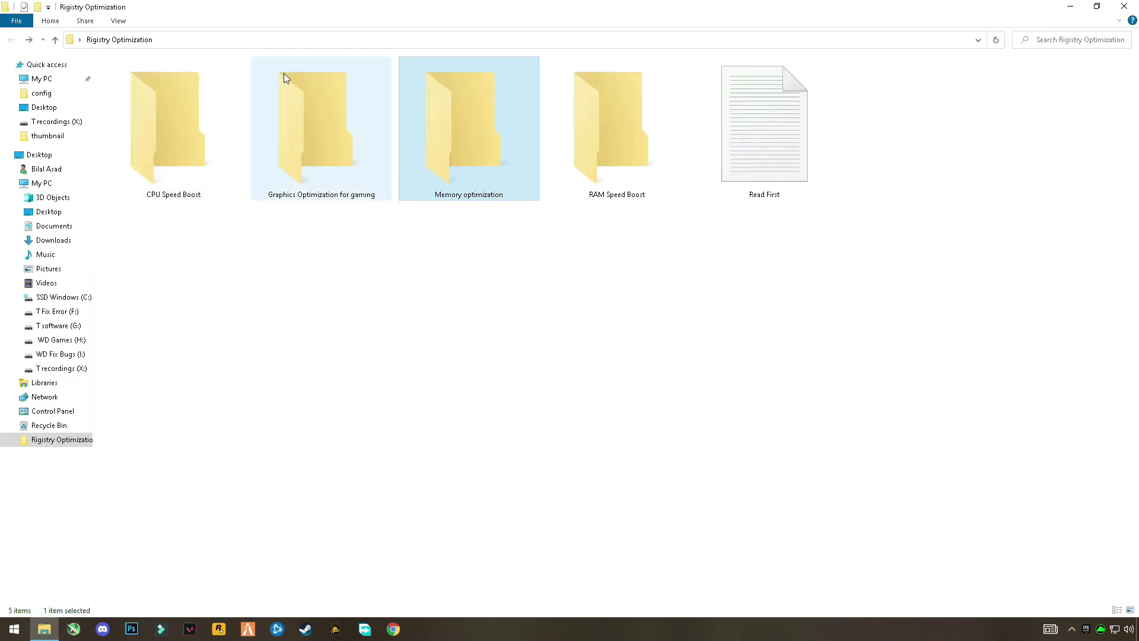
pyautogui.click(563, 137)
pyautogui.rightClick(606, 154)
pyautogui.click(475, 161)
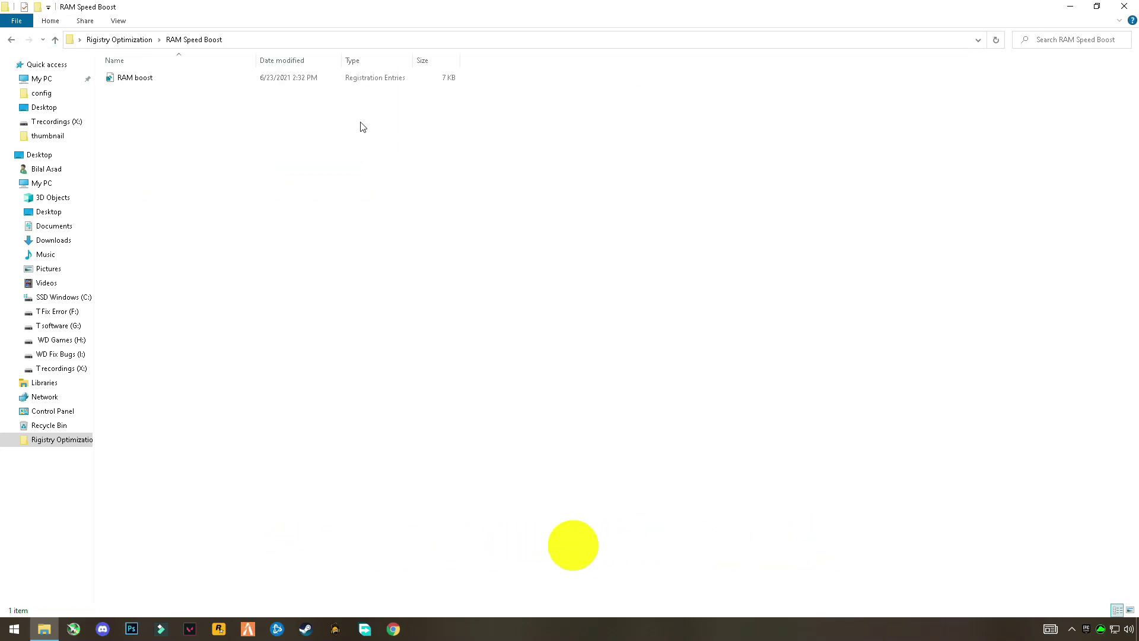
pyautogui.rightClick(191, 77)
pyautogui.click(109, 88)
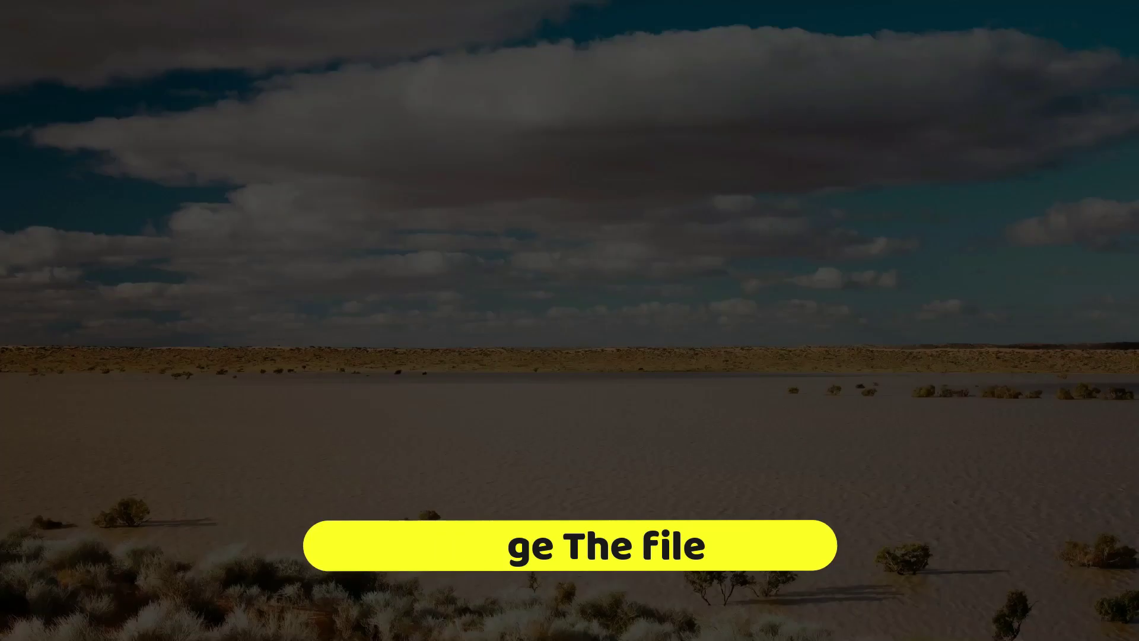
pyautogui.click(555, 397)
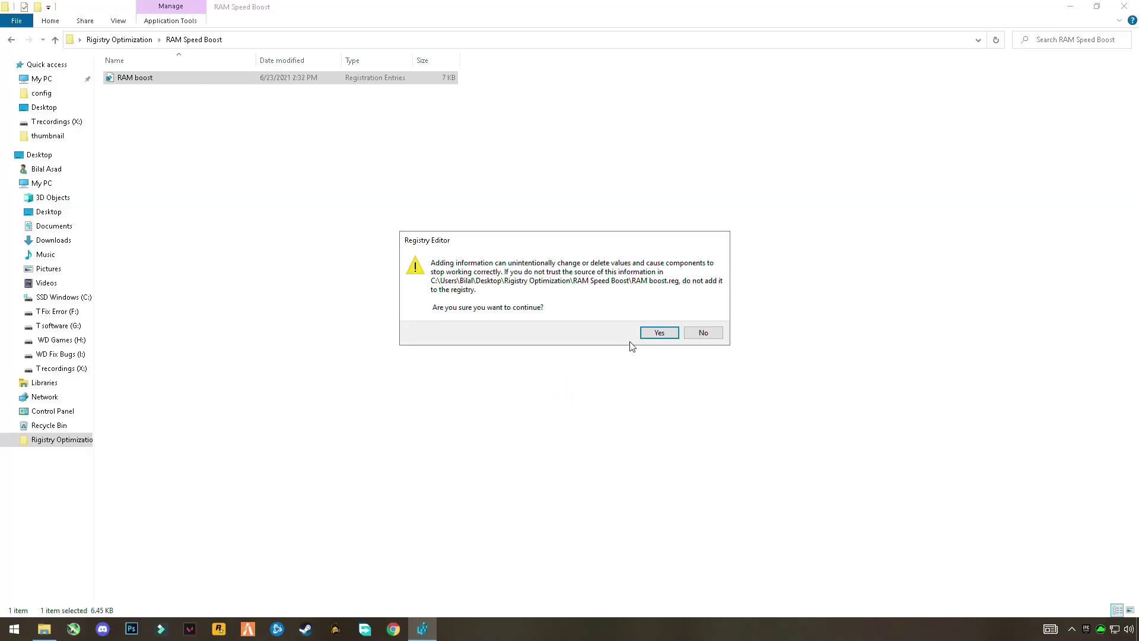
pyautogui.click(655, 334)
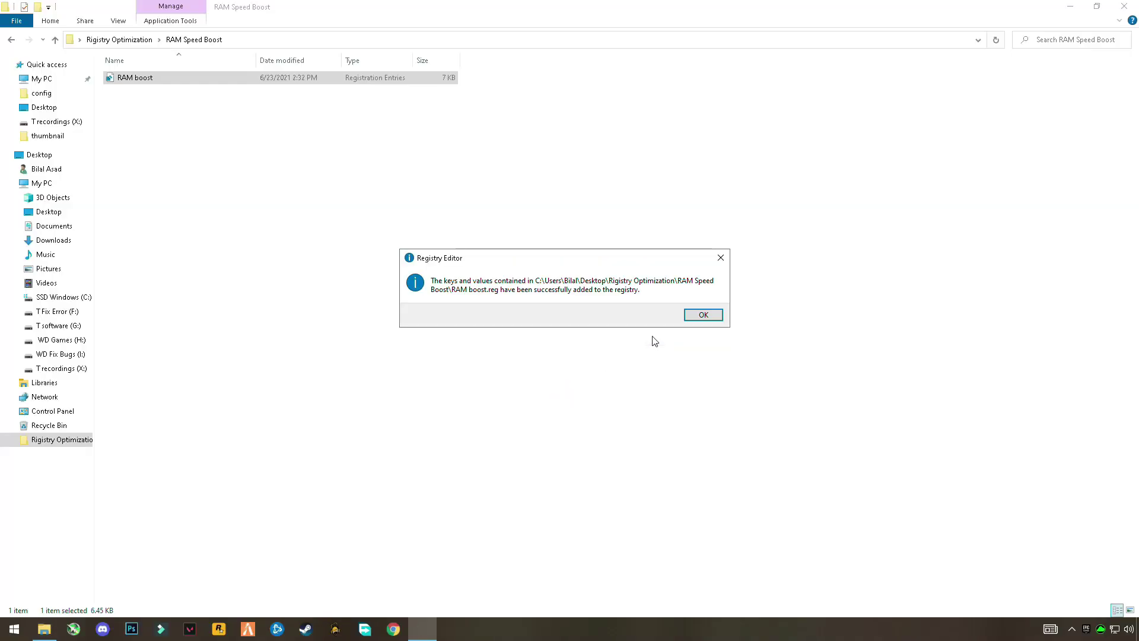
pyautogui.click(704, 315)
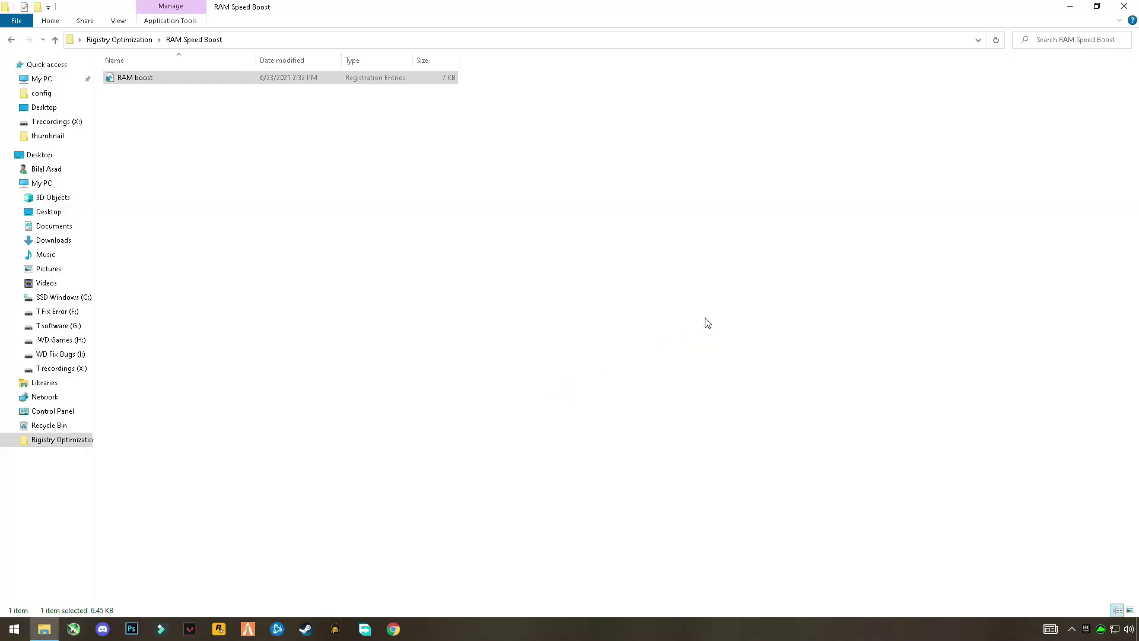
pyautogui.click(8, 41)
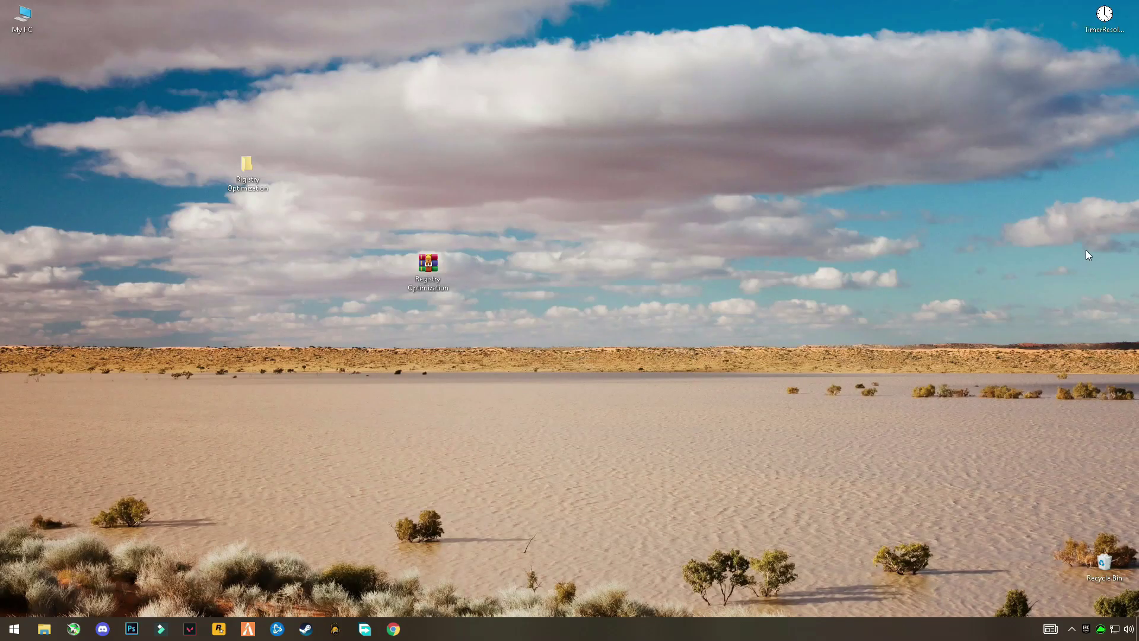
# Check for Windows updates and start downloading and installing the optional quality update KB5003690
pyautogui.click(3, 634)
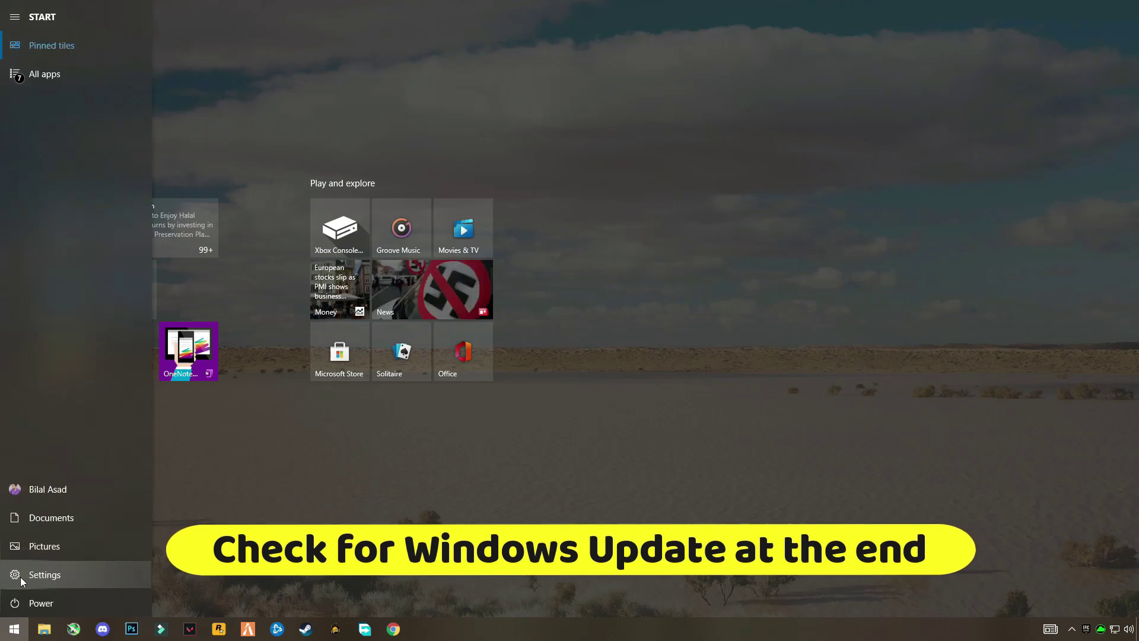
pyautogui.click(19, 576)
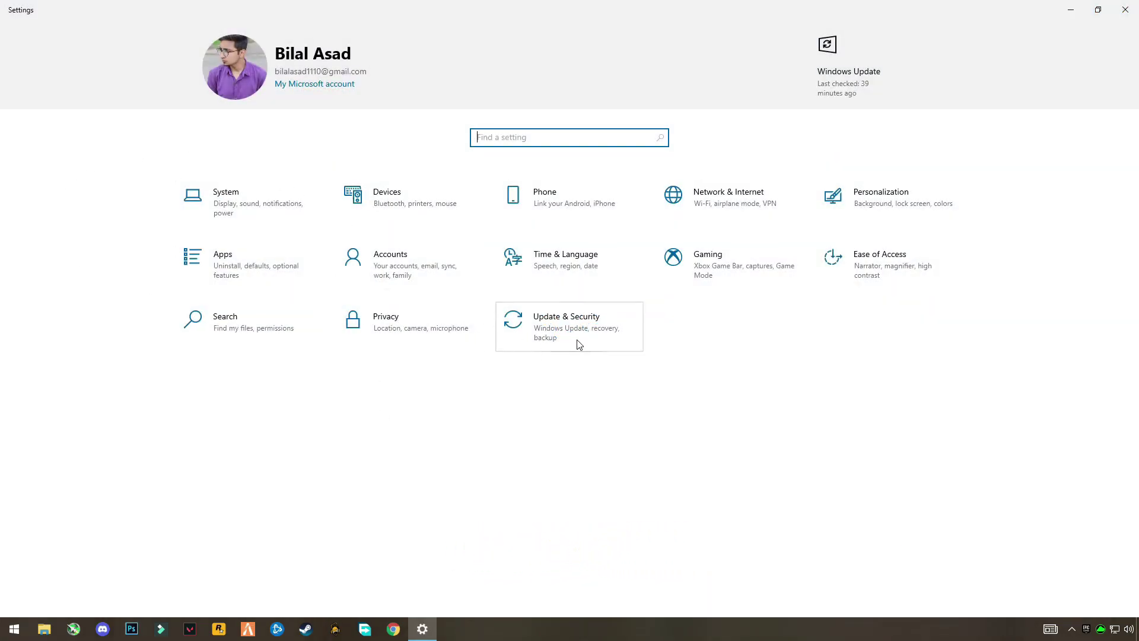
pyautogui.click(546, 338)
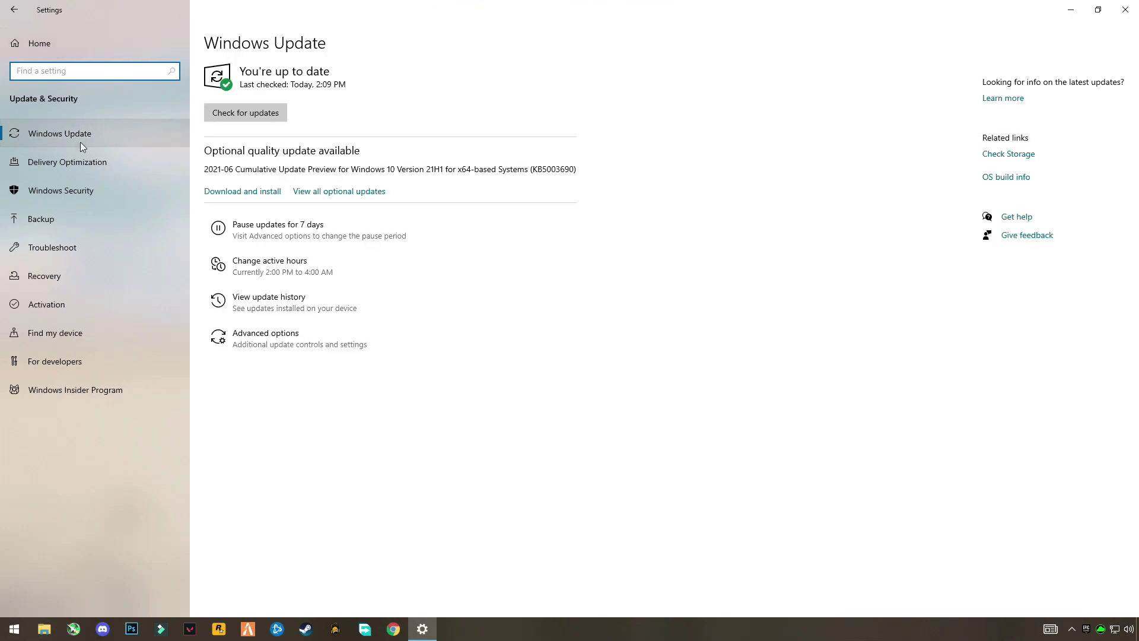
pyautogui.click(283, 118)
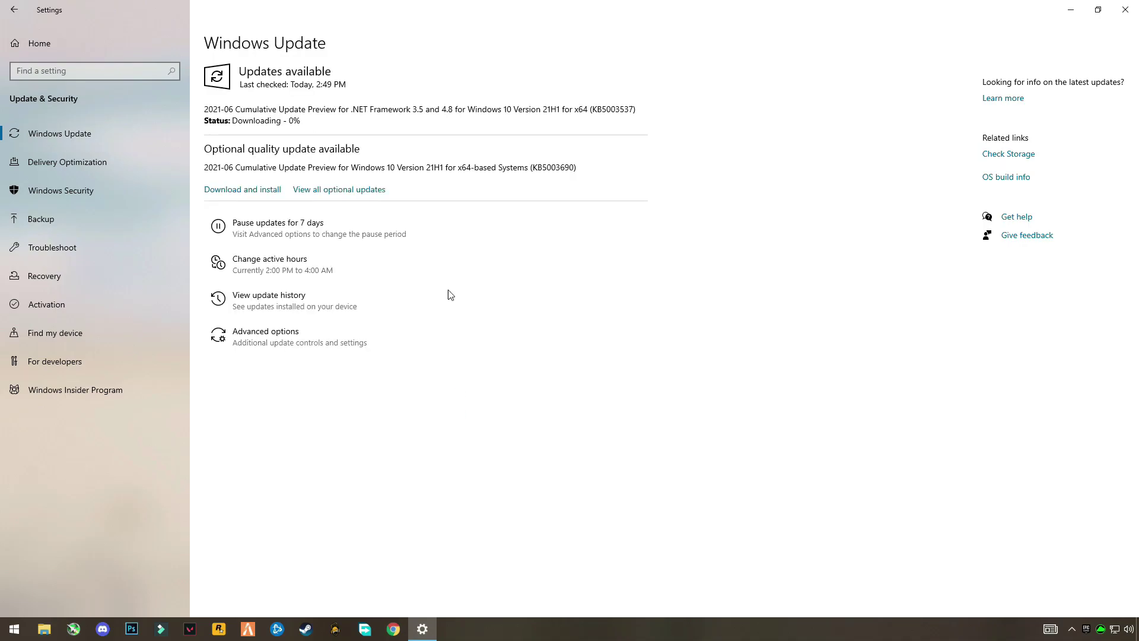
pyautogui.click(269, 193)
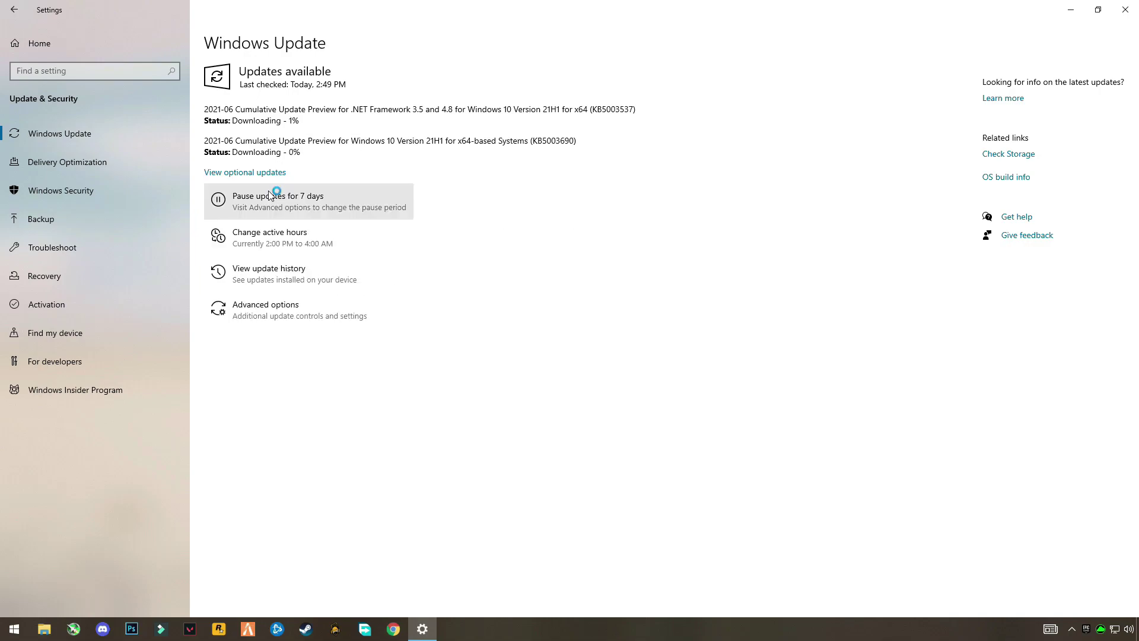
pyautogui.click(1071, 6)
pyautogui.rightClick(496, 172)
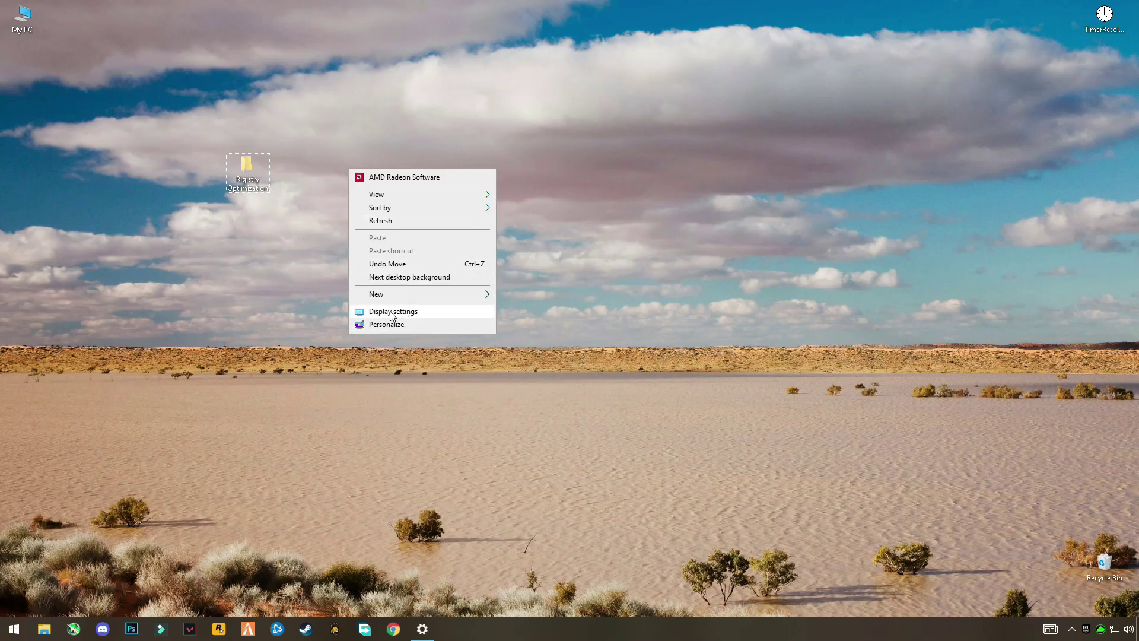
pyautogui.click(414, 313)
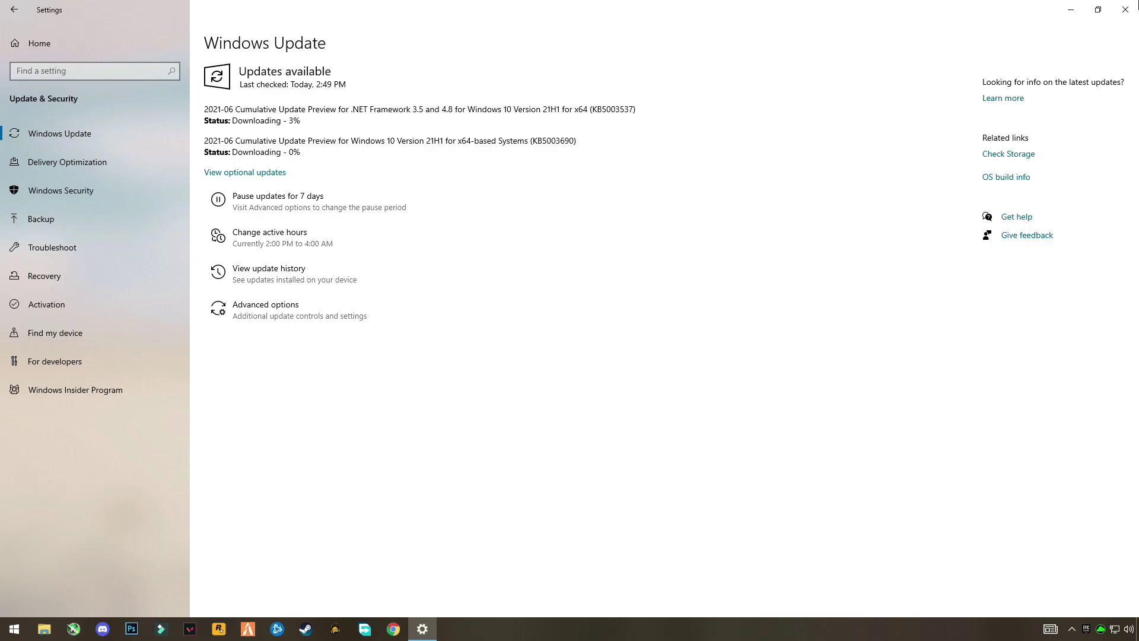
pyautogui.click(1124, 9)
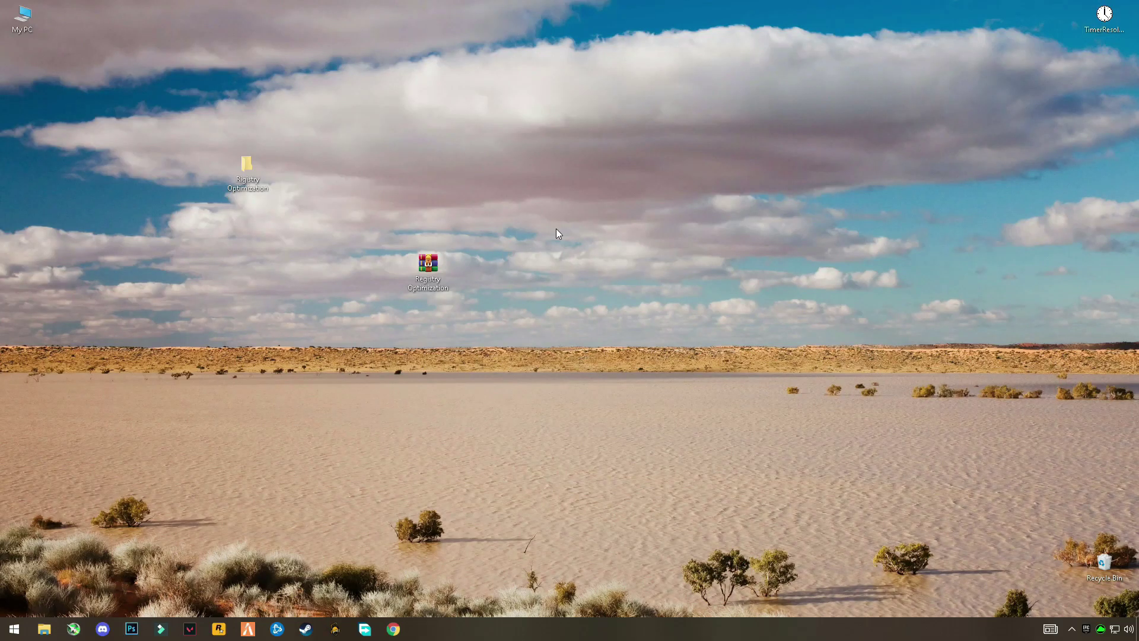
# Check the Windows edition and version in the system's About information, starting from the display settings, and close the settings
pyautogui.rightClick(579, 230)
pyautogui.click(504, 369)
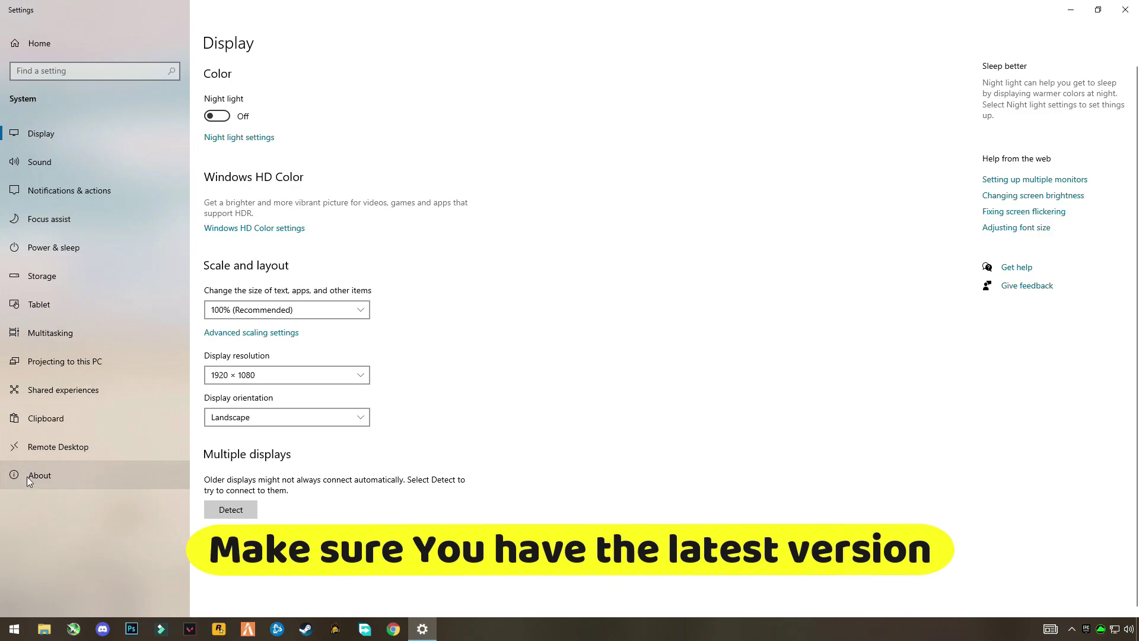
pyautogui.click(58, 482)
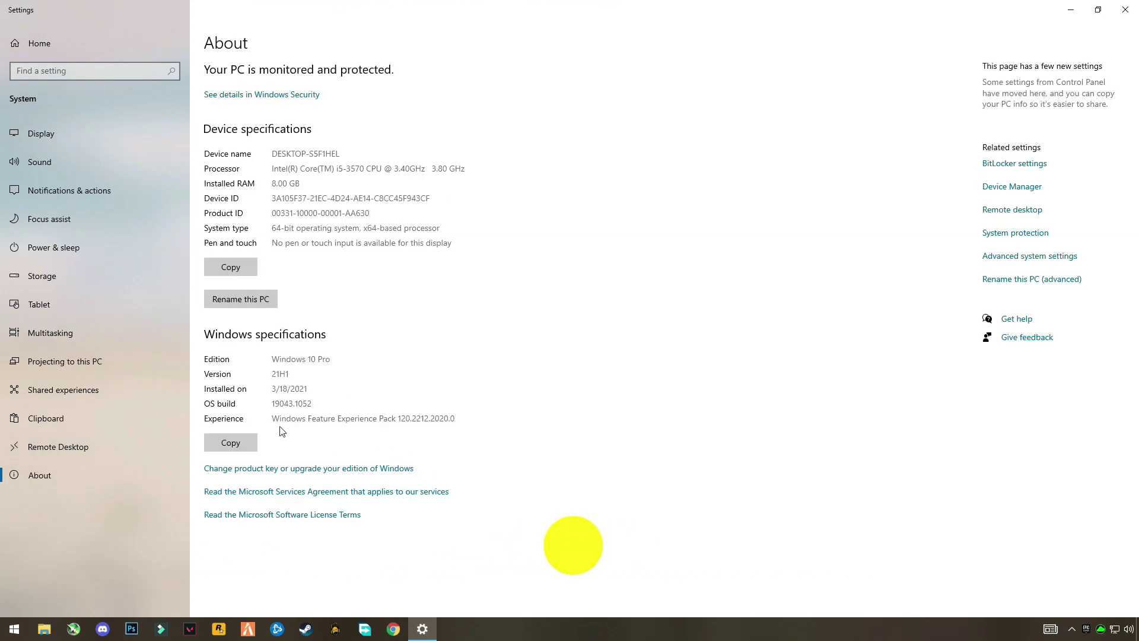
pyautogui.moveTo(291, 374); pyautogui.dragTo(268, 374)
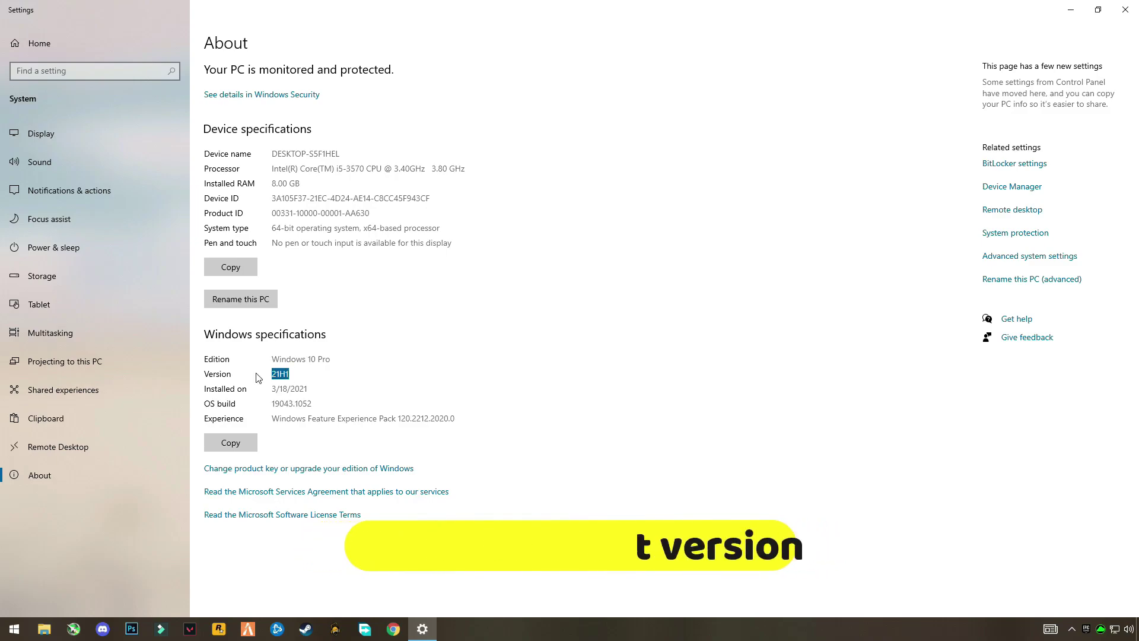
pyautogui.moveTo(335, 360); pyautogui.dragTo(270, 374)
pyautogui.click(212, 380)
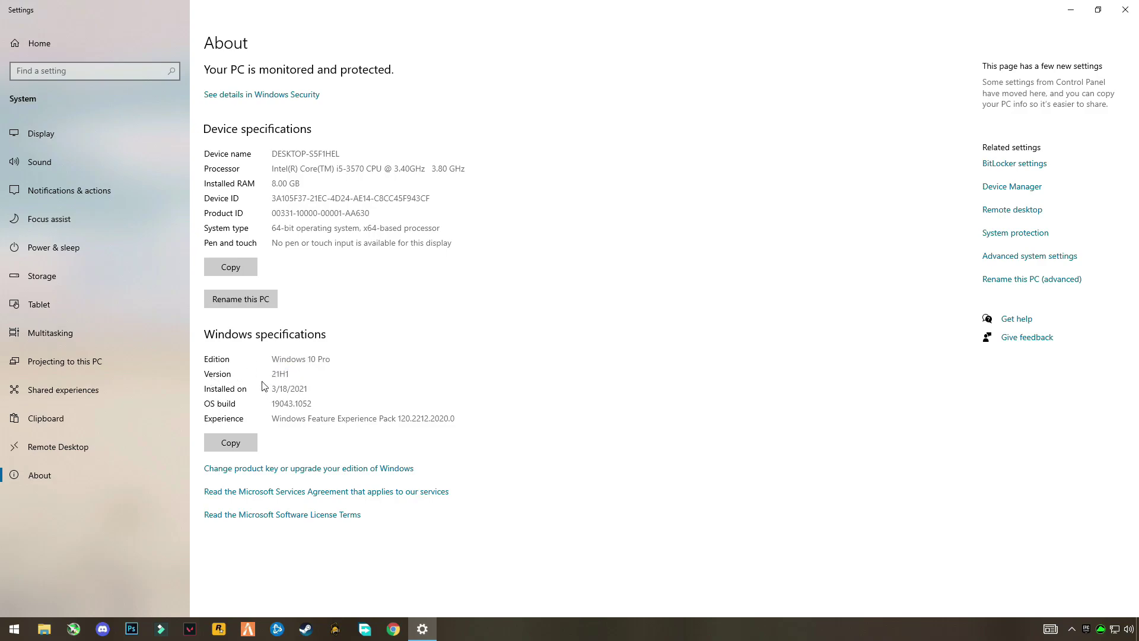
pyautogui.click(1125, 10)
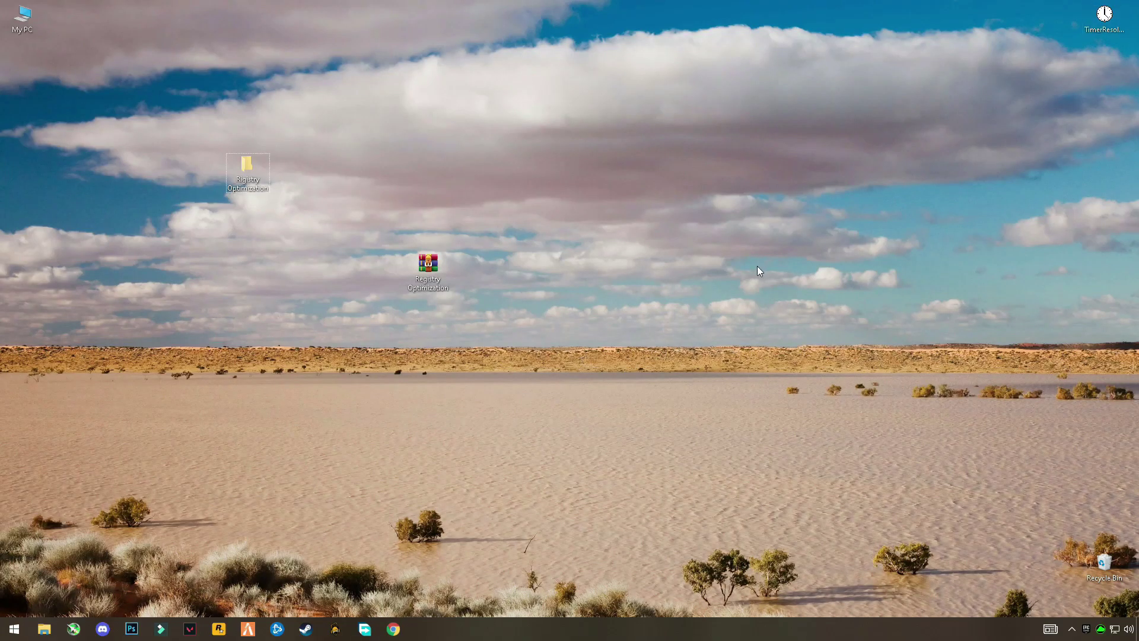
pyautogui.click(14, 628)
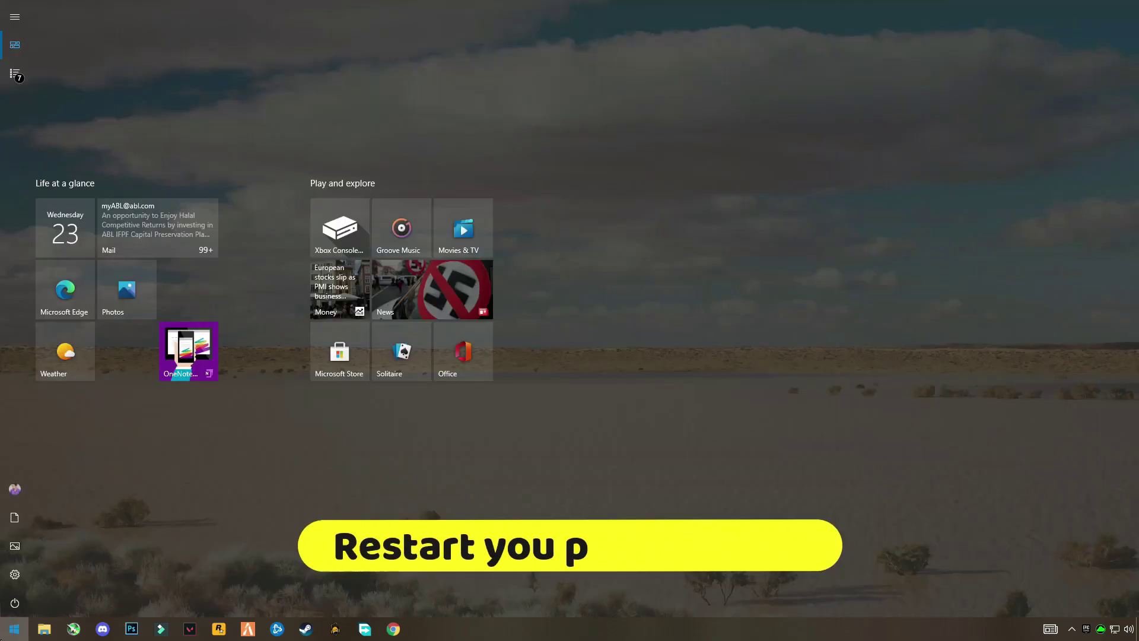
pyautogui.click(14, 603)
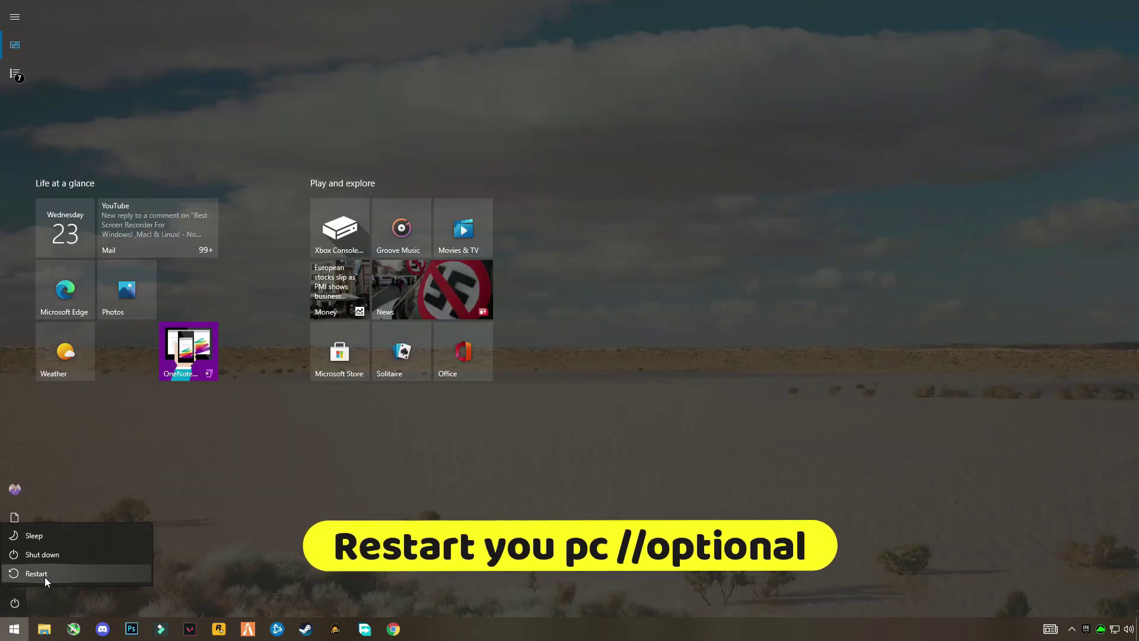
pyautogui.click(119, 610)
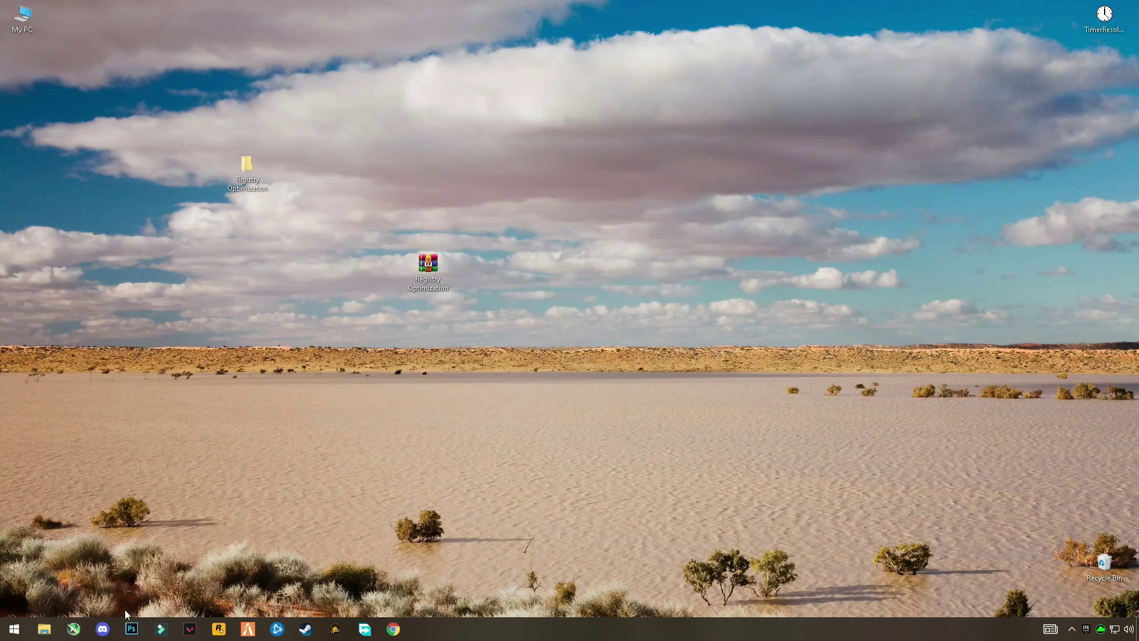